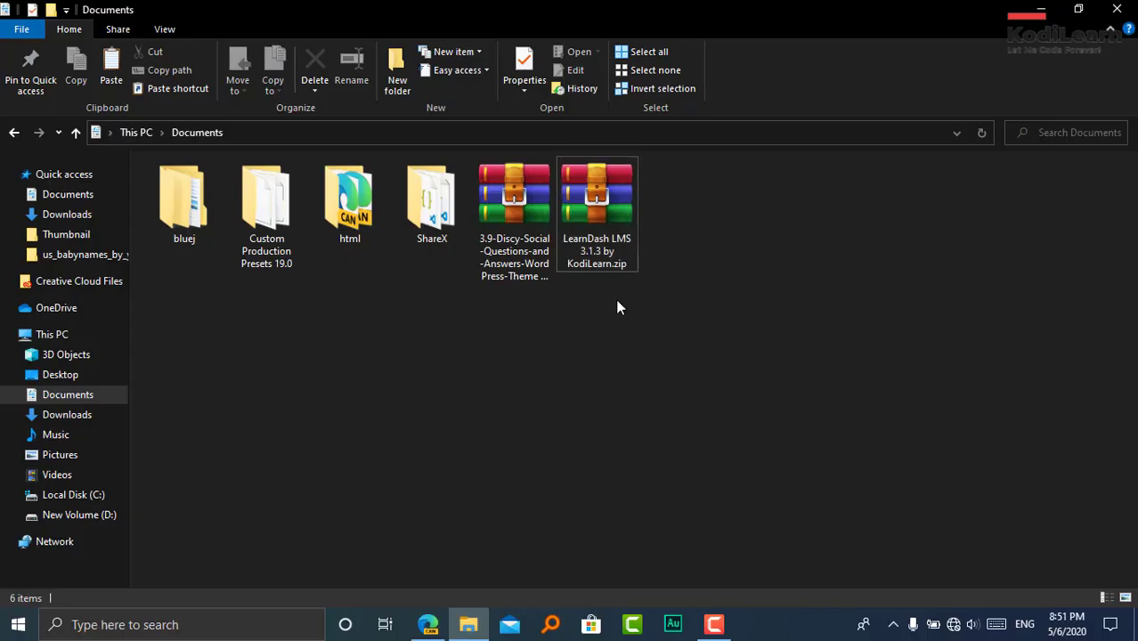
Step: Extract the LearnDash LMS 3.1.3 zip into a 'LearnDash LMS 3.1.3 by KodiLearn' folder
click(606, 248)
click(632, 236)
ctrl+click(613, 236)
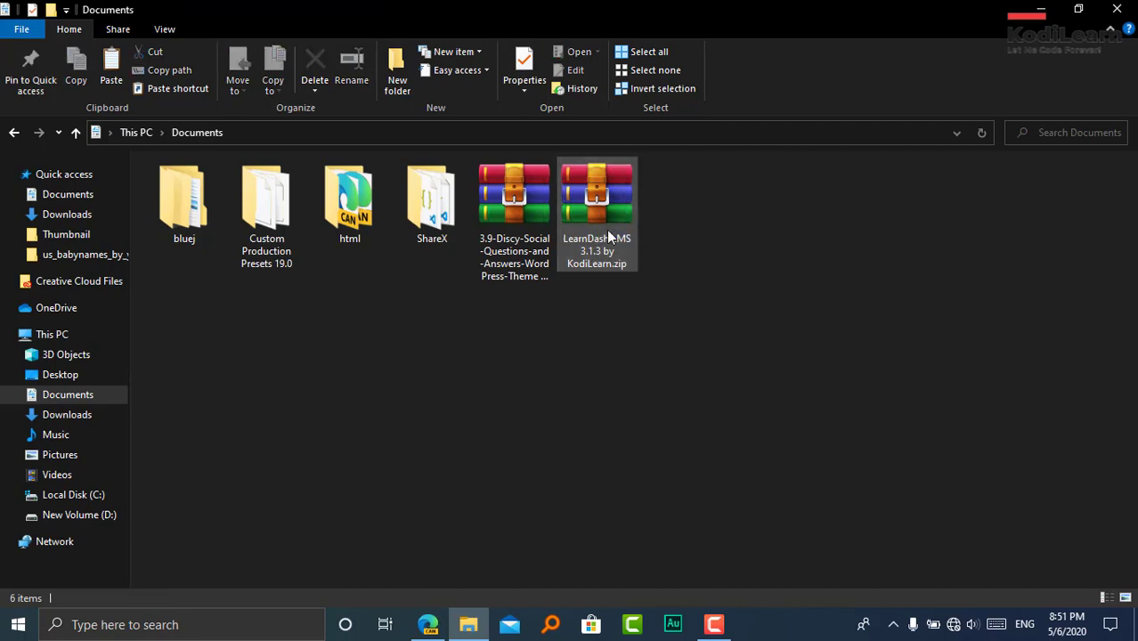
right_click(589, 212)
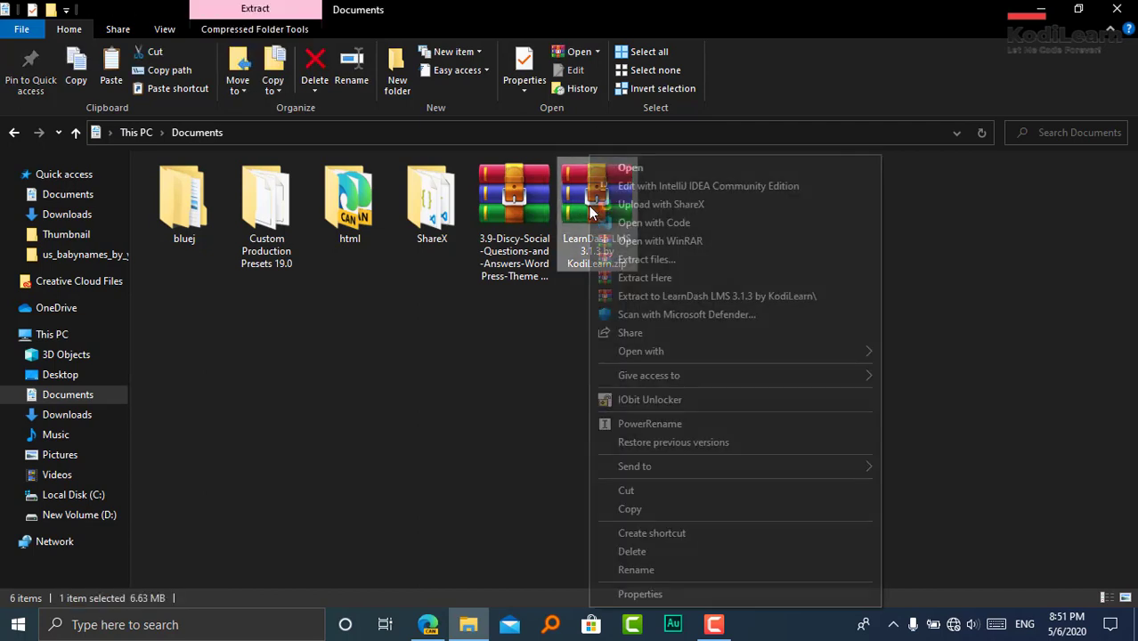
click(698, 300)
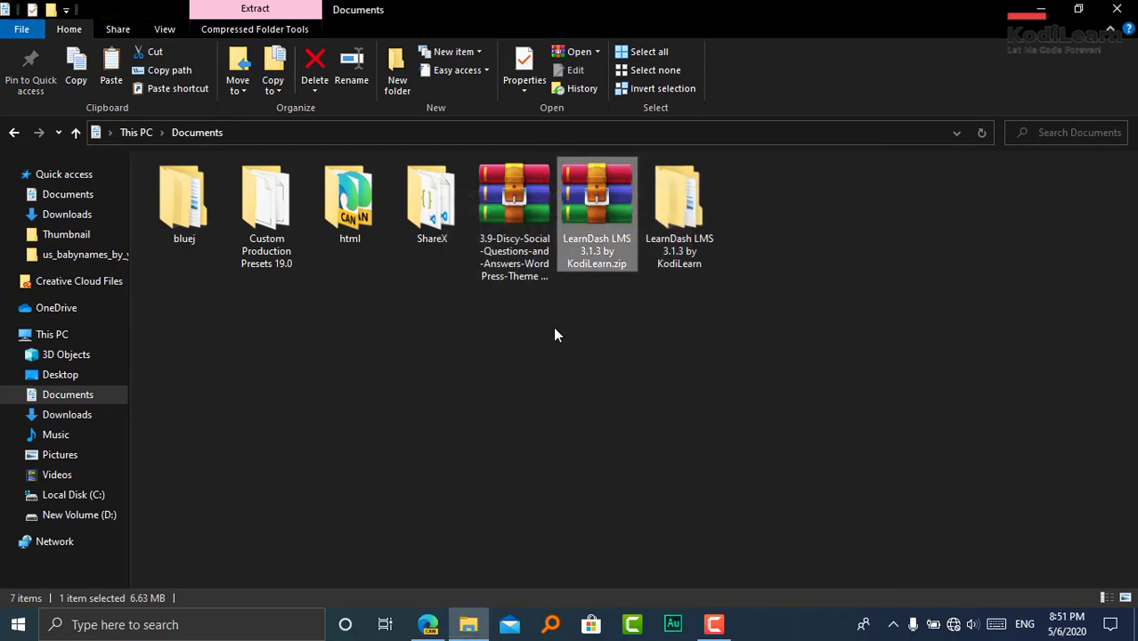
Step: Look inside the extracted folder's LearnDash LMS 3.1.3 WordPress Plugin subfolder, then return to the extracted folder
double_click(660, 247)
double_click(199, 185)
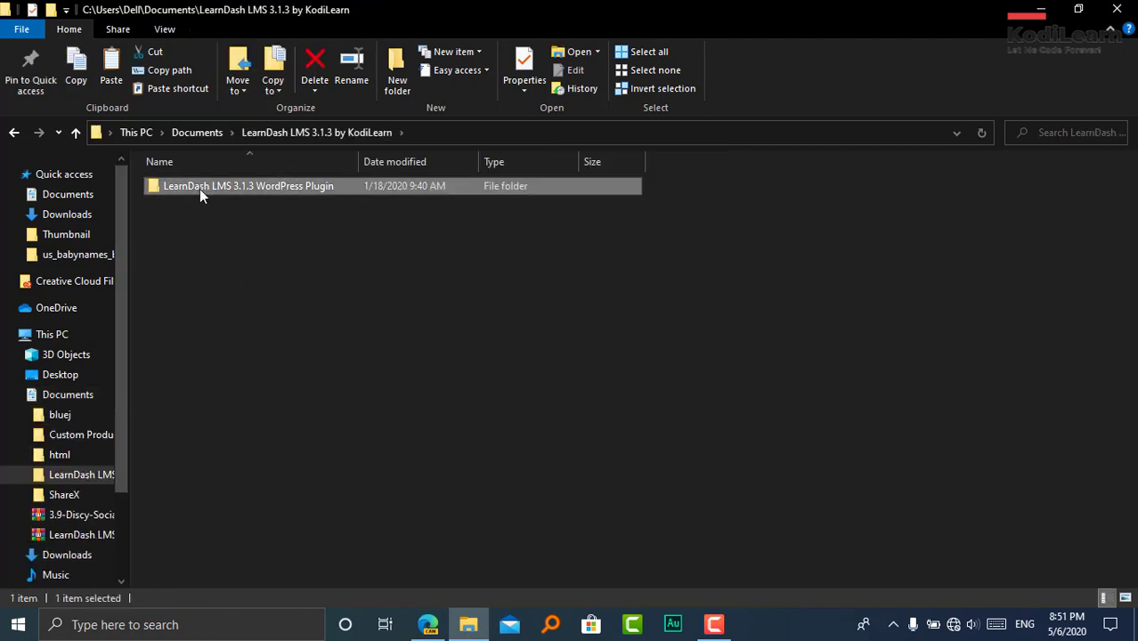
drag(183, 419, 285, 401)
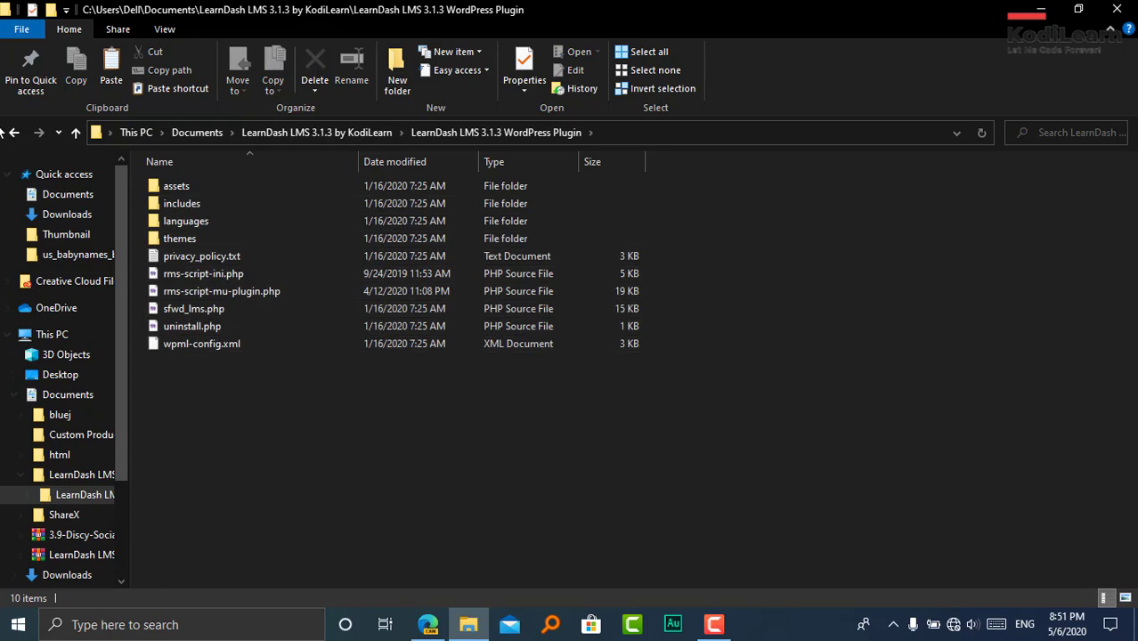
click(14, 132)
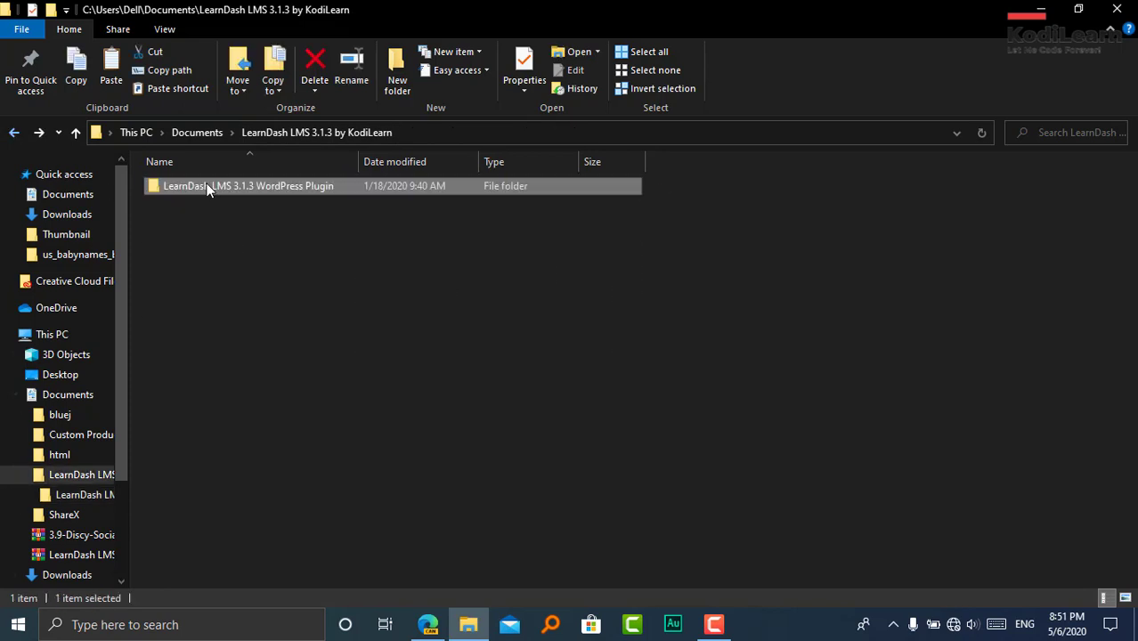
Step: Rename the plugin folder to learndash and compress it into learndash.zip
click(117, 28)
right_click(289, 188)
click(337, 570)
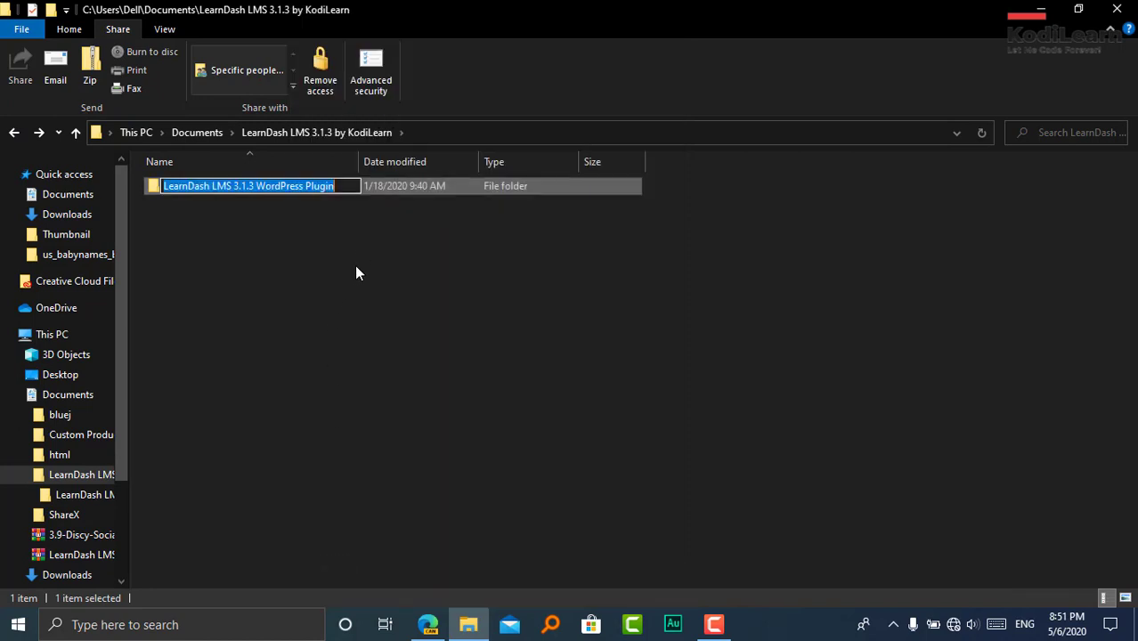
text(learndash)
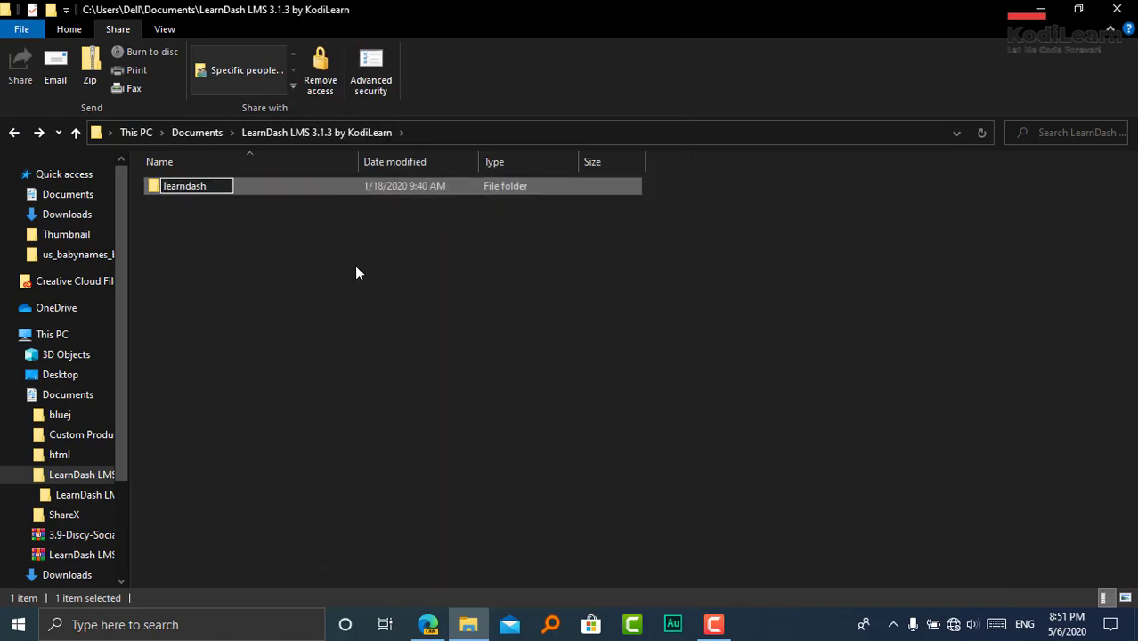
key(Return)
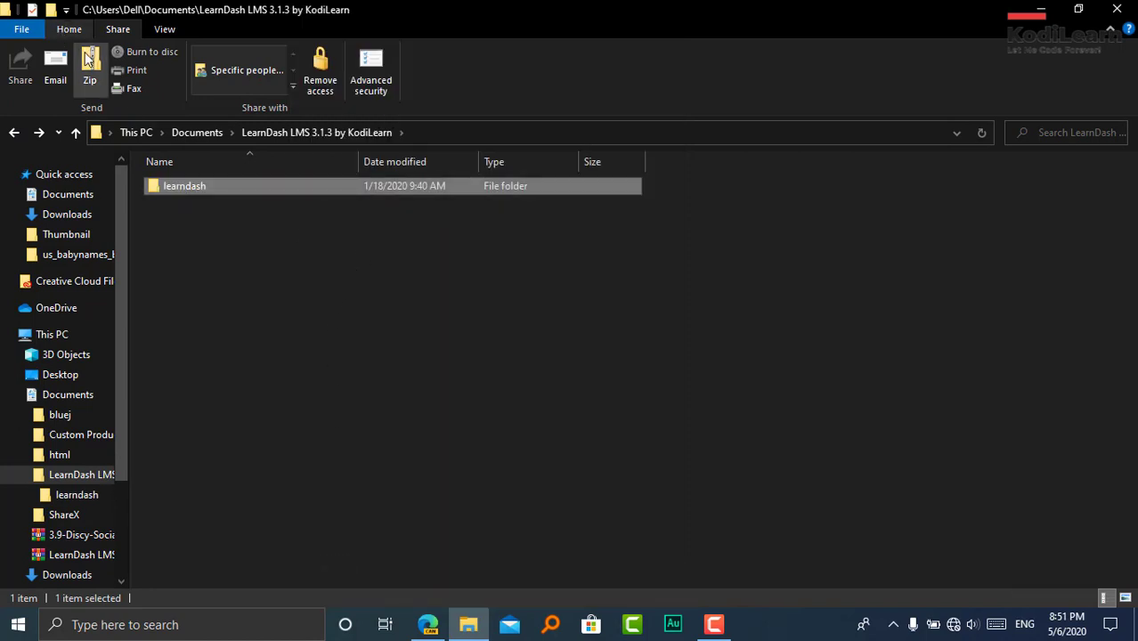
click(95, 79)
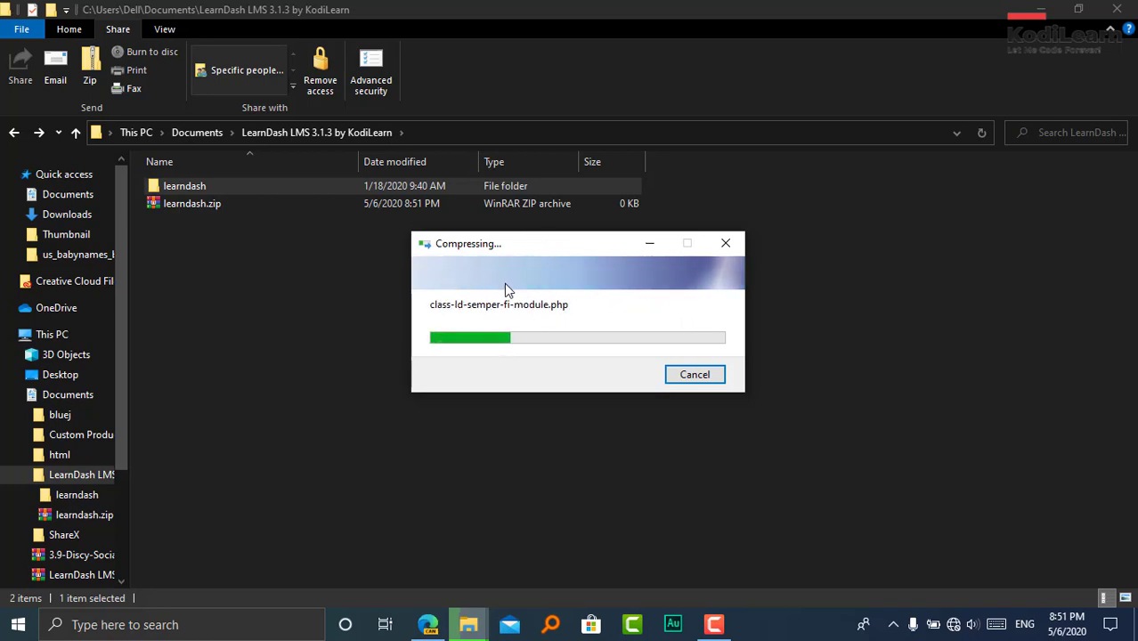
click(421, 629)
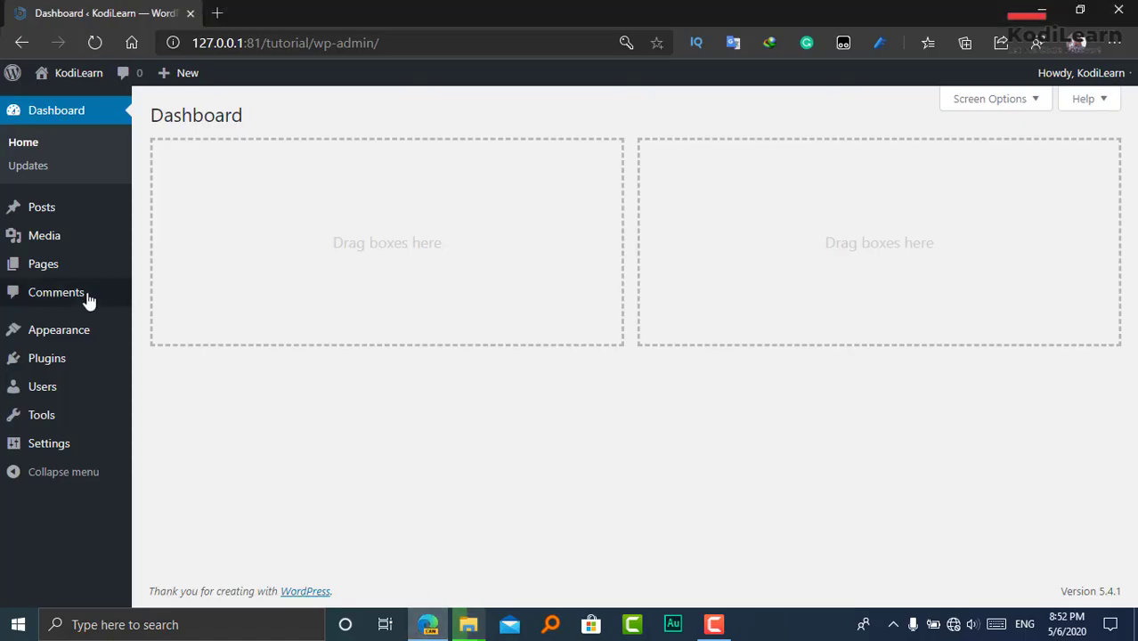
Step: Open the Upload Plugin form under Plugins > Add New and confirm the zip is finished
click(35, 355)
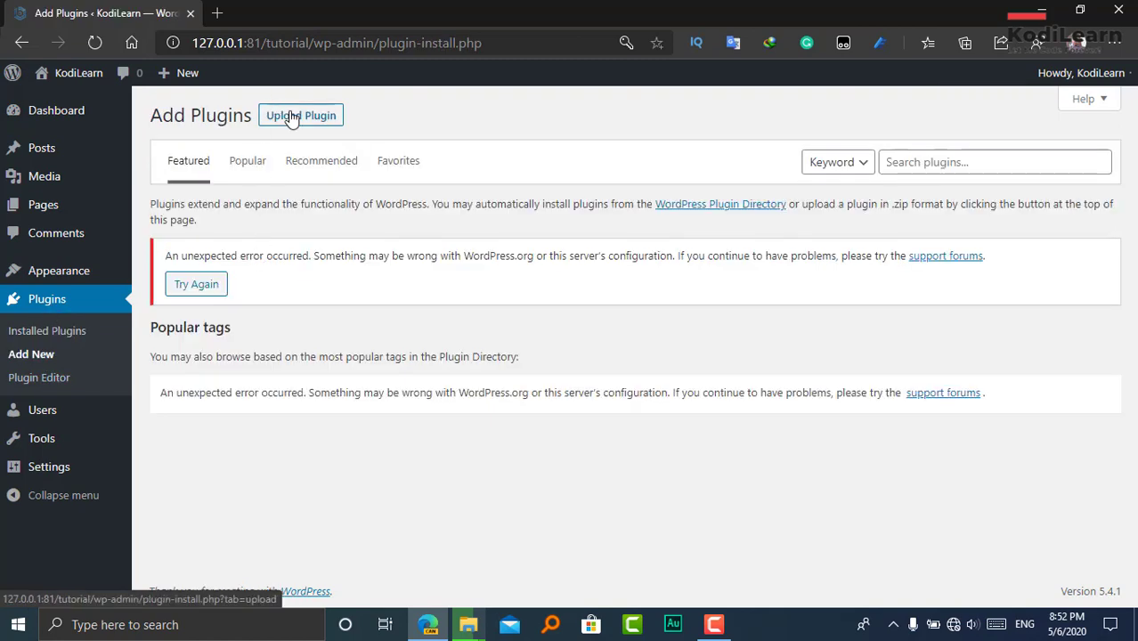
click(294, 116)
mouse_move(467, 624)
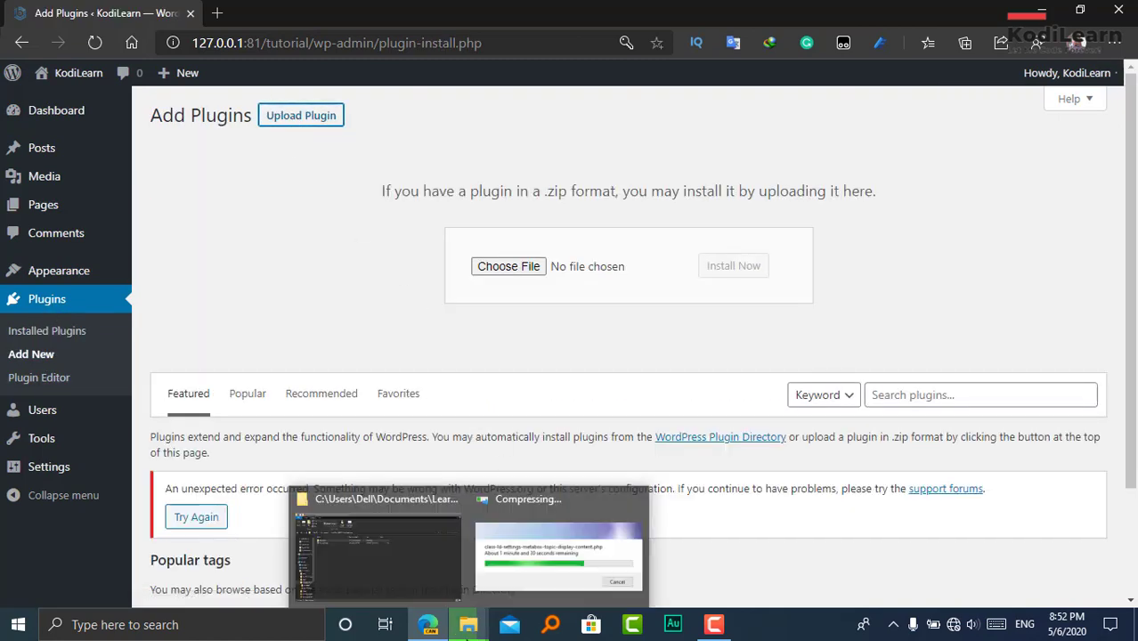
click(540, 548)
click(489, 499)
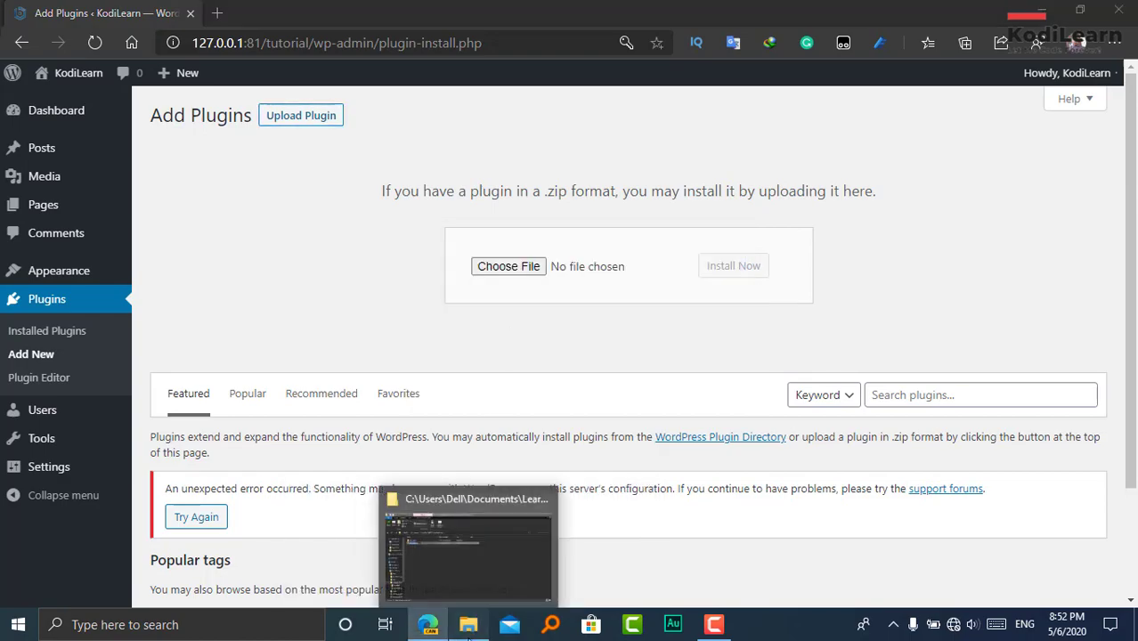
click(469, 547)
Step: Drag learndash.zip onto the upload form and let it install
click(275, 204)
drag(275, 204, 518, 264)
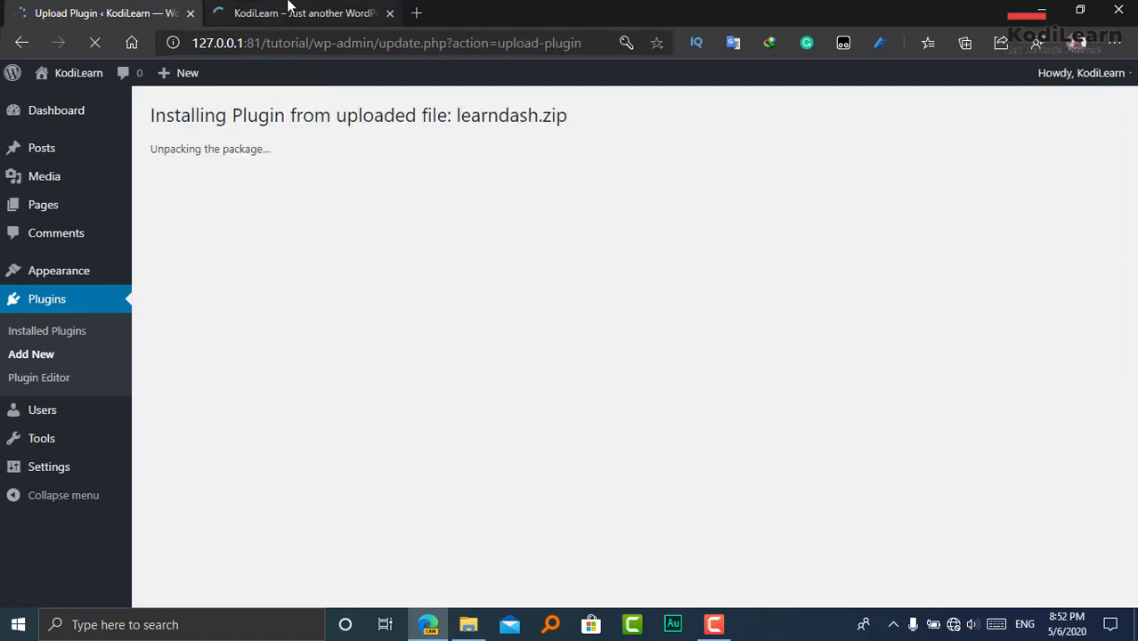
click(293, 13)
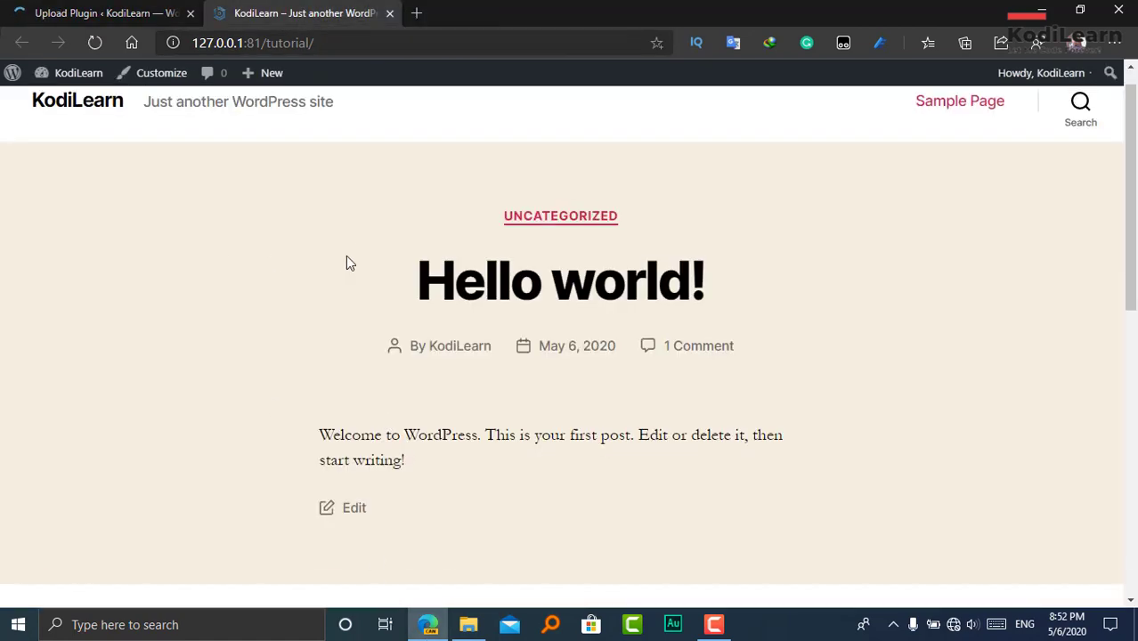
scroll(314, 338, down, 5)
scroll(313, 339, up, 5)
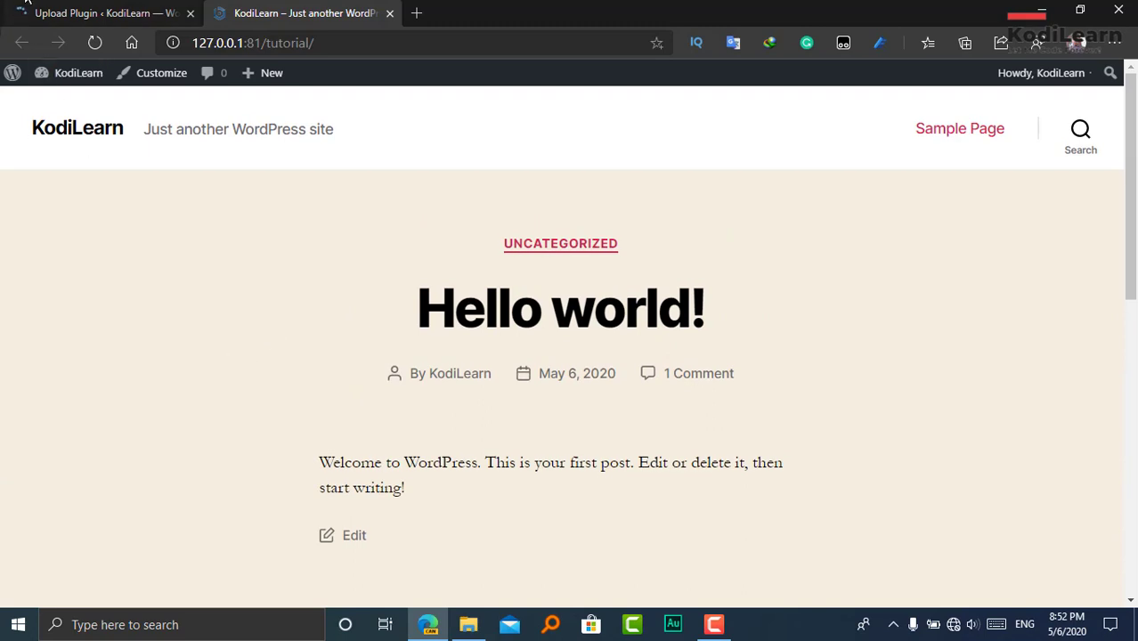
click(27, 7)
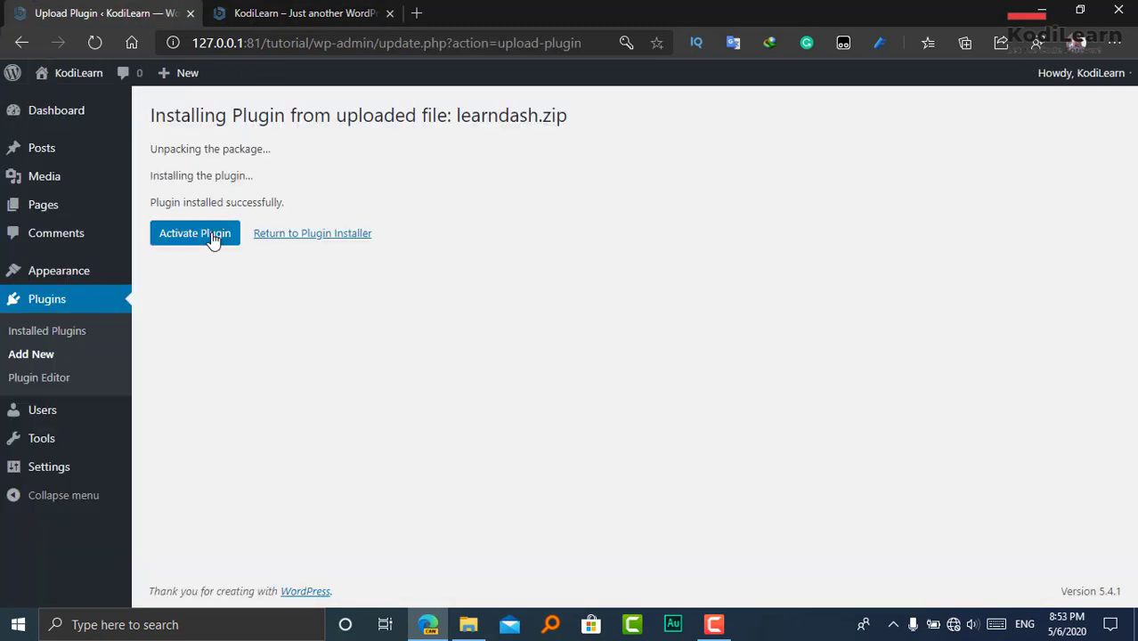
key(alt+Tab)
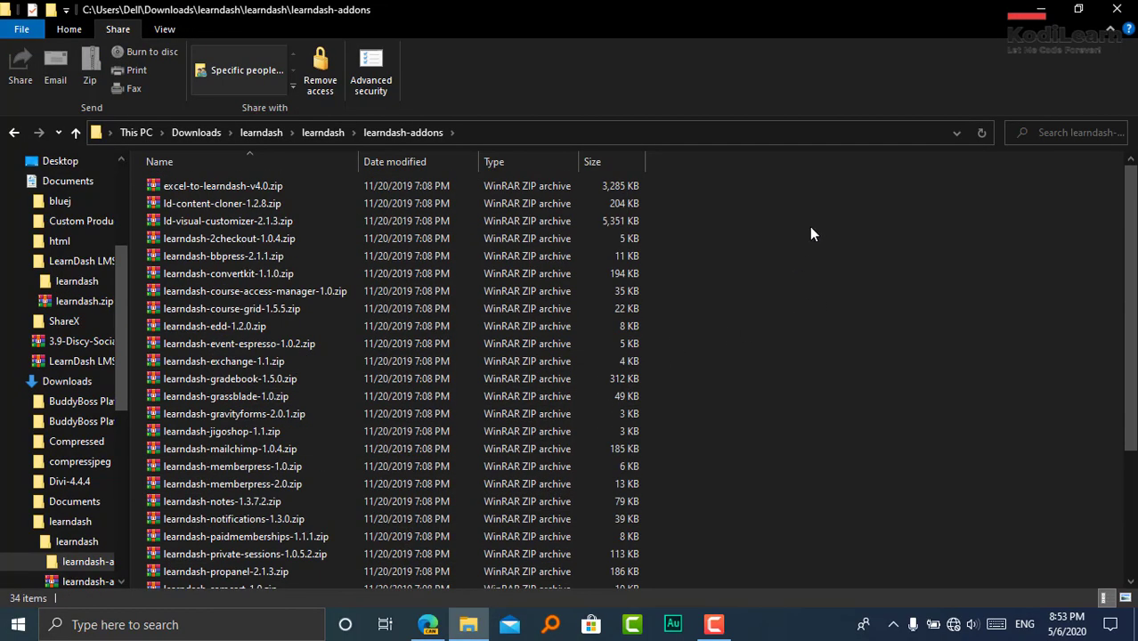
Step: Browse the learndash-addons zips with Explorer docked beside the WordPress Plugins page
drag(787, 178, 799, 435)
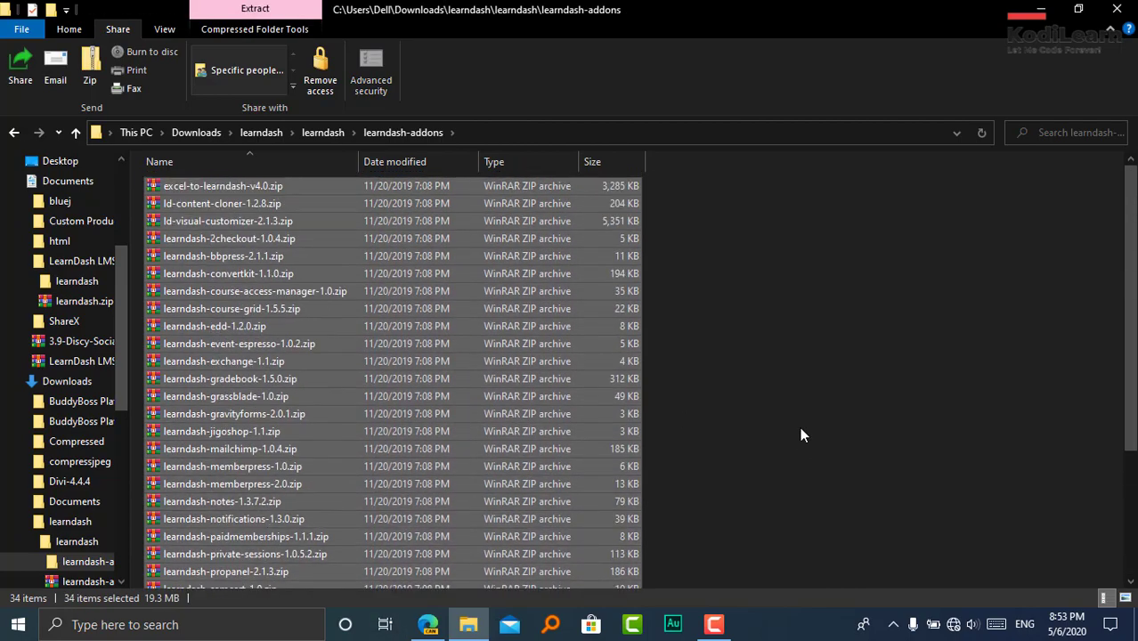
click(699, 282)
drag(579, 9, 851, 34)
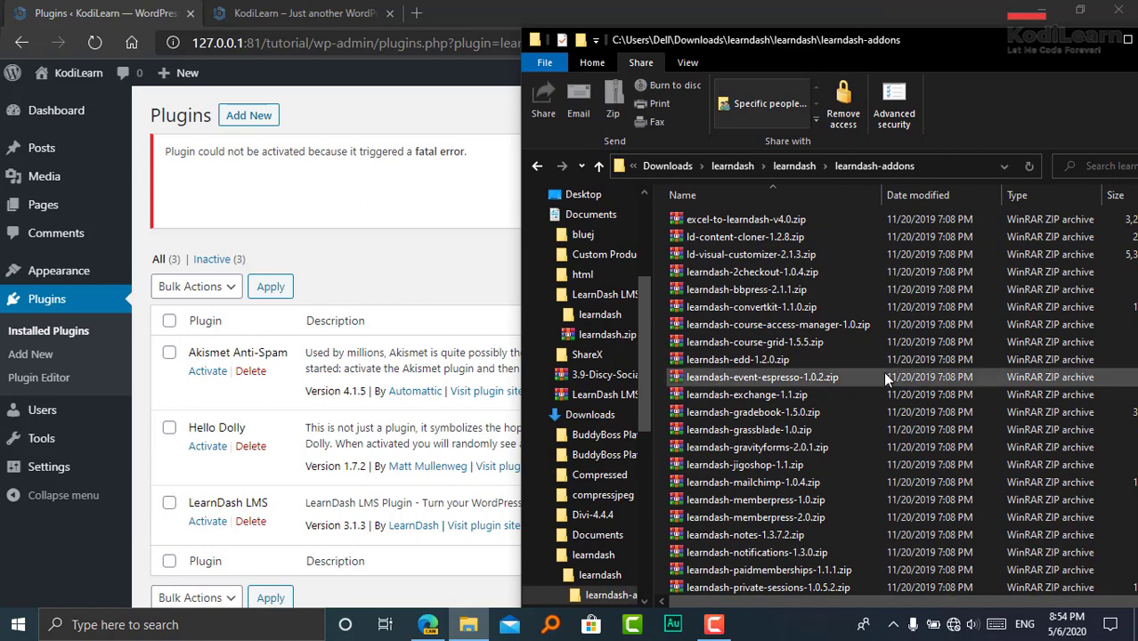
scroll(843, 391, down, 2)
scroll(843, 391, down, 2)
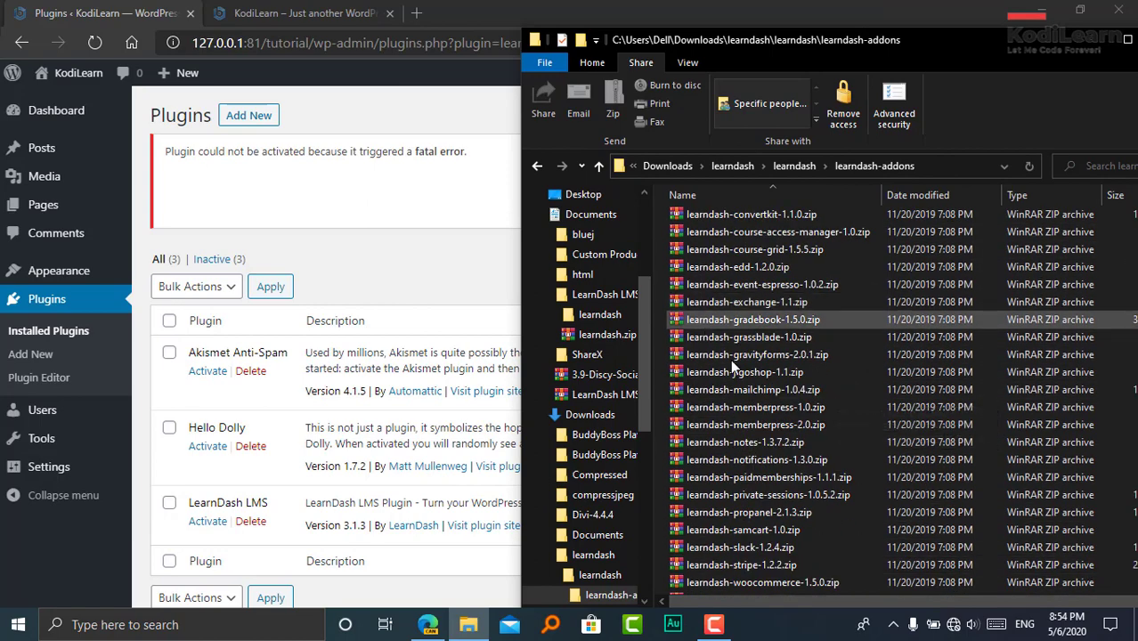
scroll(818, 429, up, 2)
scroll(819, 429, up, 2)
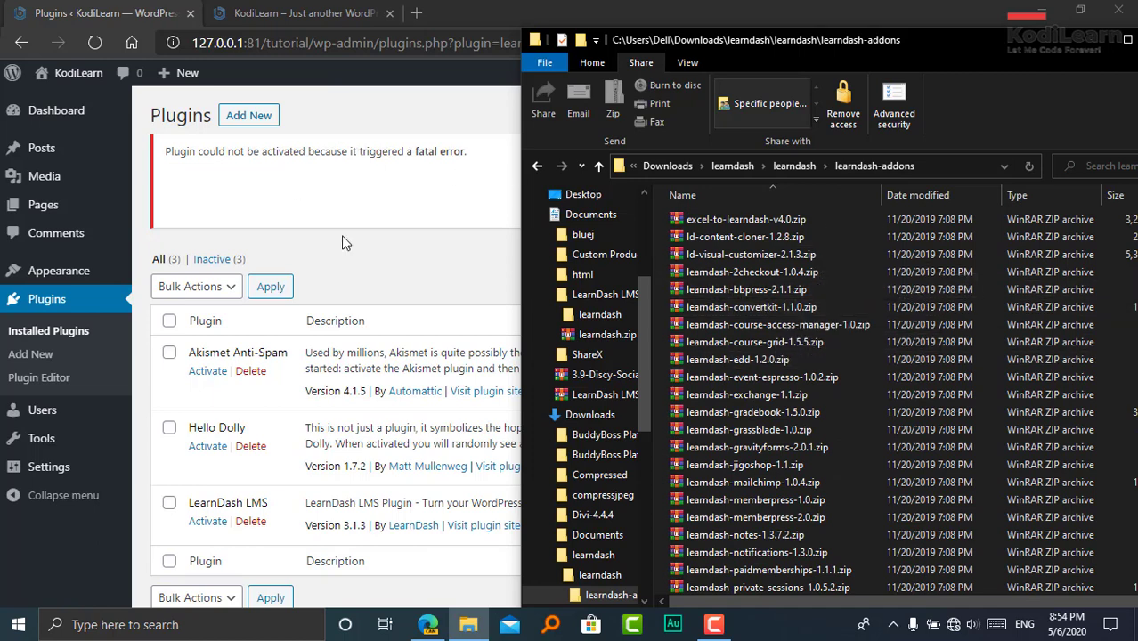
click(254, 112)
Step: Activate LearnDash LMS, dismiss its welcome popup, and open the LearnDash LMS Overview page
scroll(267, 374, down, 1)
click(207, 440)
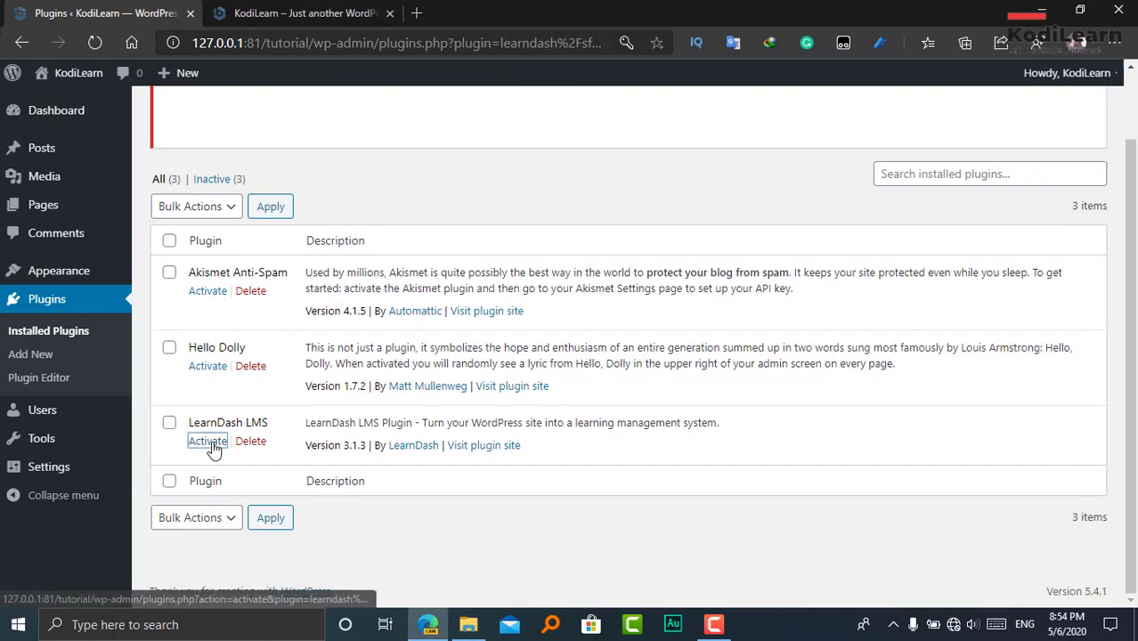
scroll(445, 311, up, 1)
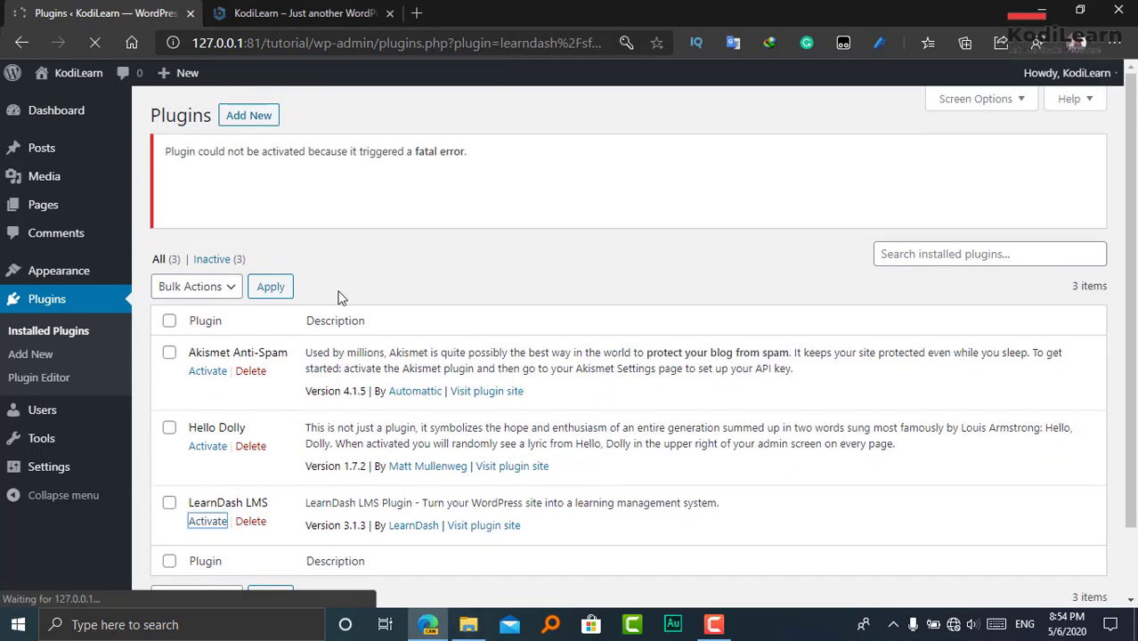
click(374, 178)
scroll(374, 338, down, 2)
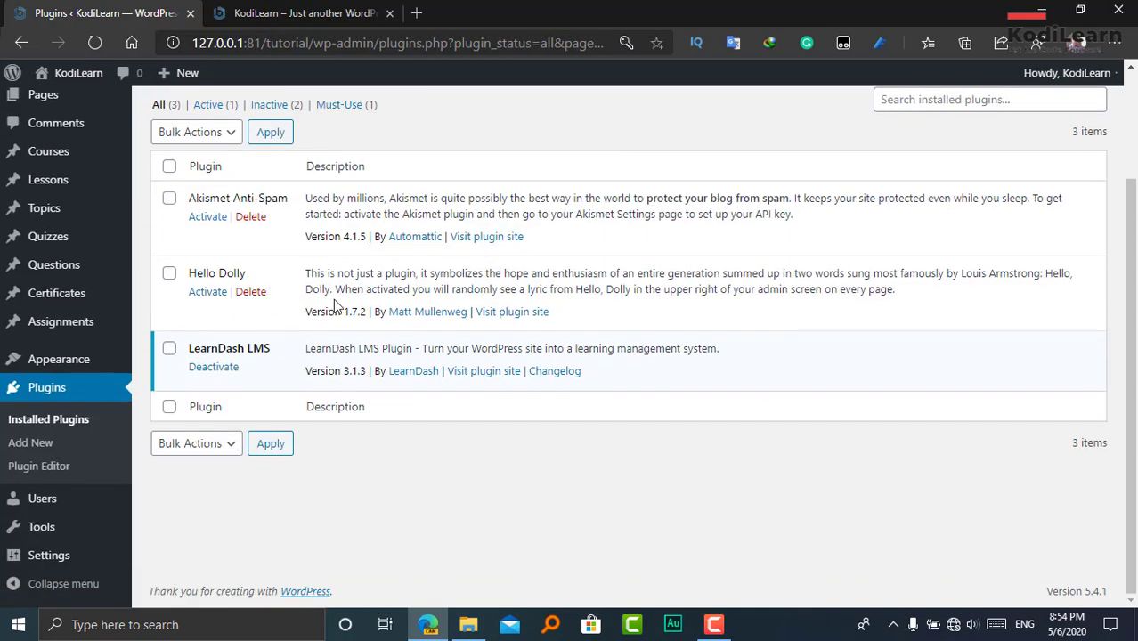
scroll(294, 308, up, 2)
click(51, 146)
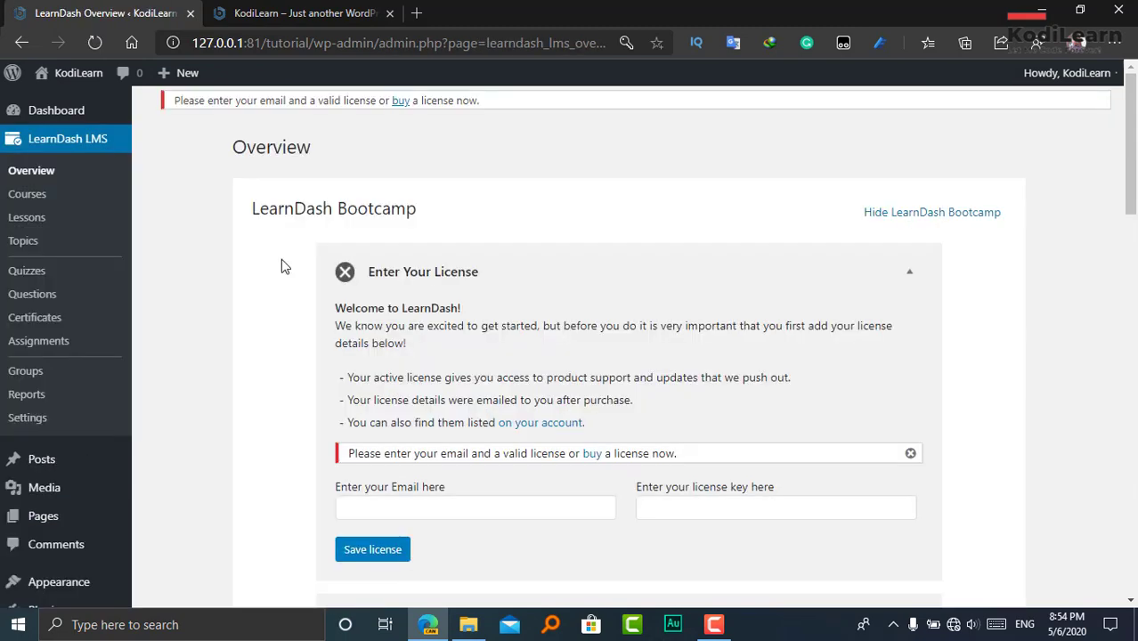
Step: Glance at the front-end site, then open the LearnDash Courses Settings page
click(240, 13)
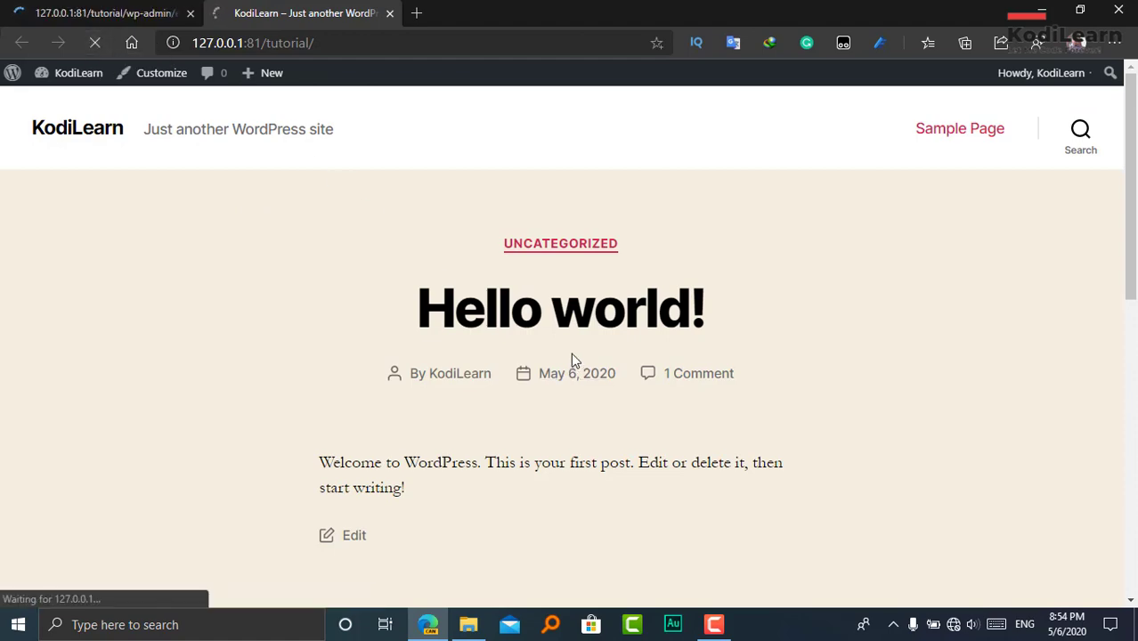
scroll(210, 331, down, 4)
scroll(201, 208, up, 4)
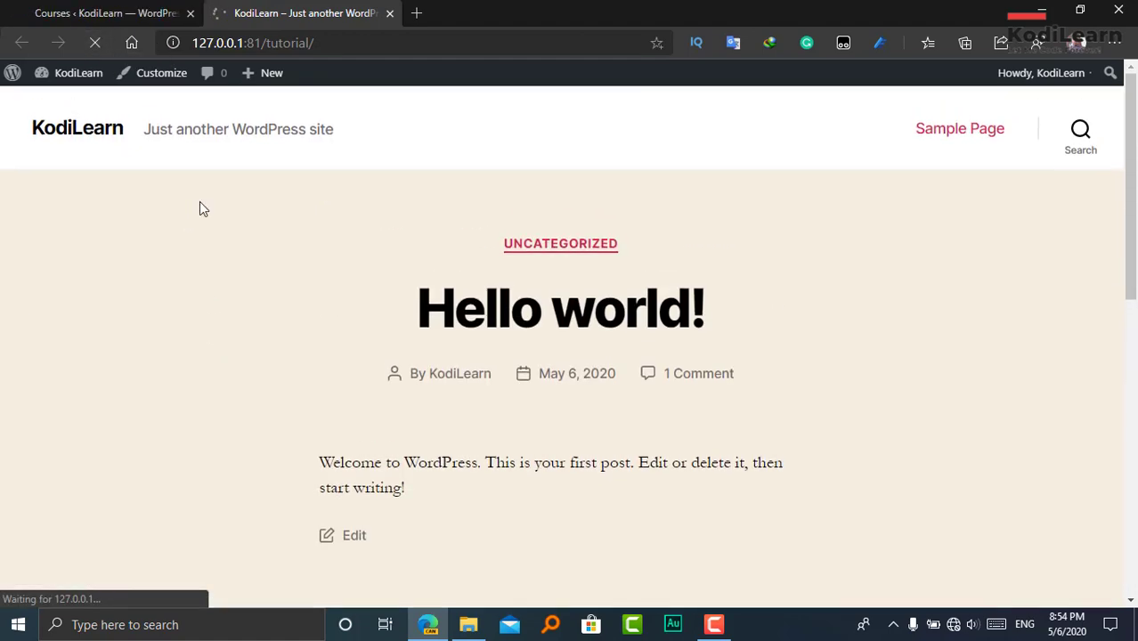
click(92, 11)
scroll(418, 422, down, 4)
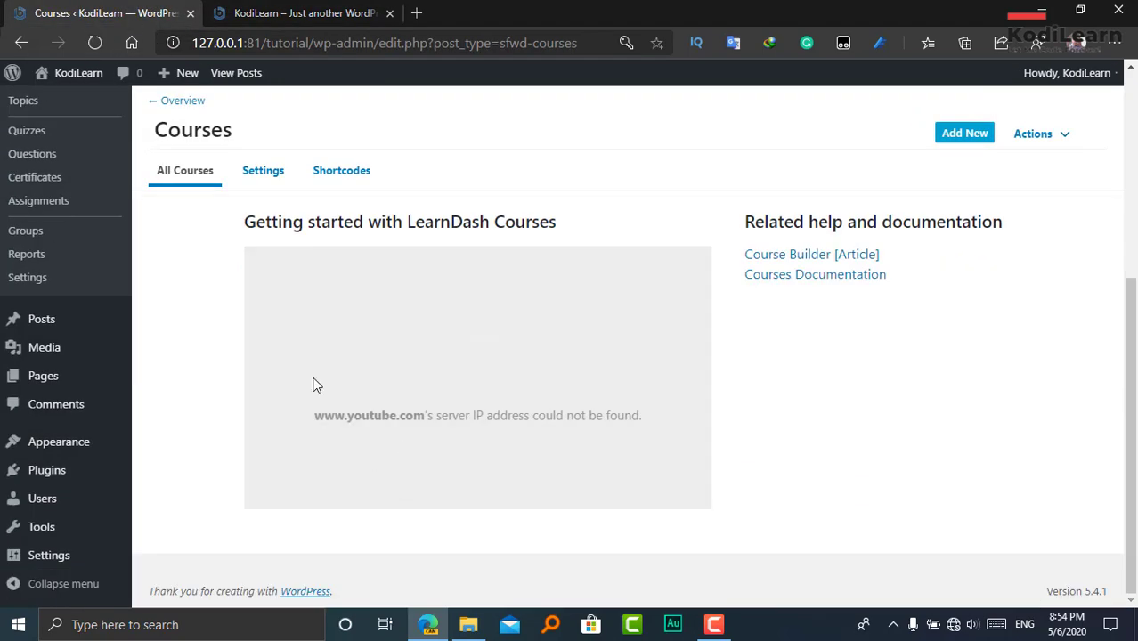
scroll(320, 381, up, 4)
scroll(475, 401, down, 4)
scroll(401, 268, up, 4)
click(273, 178)
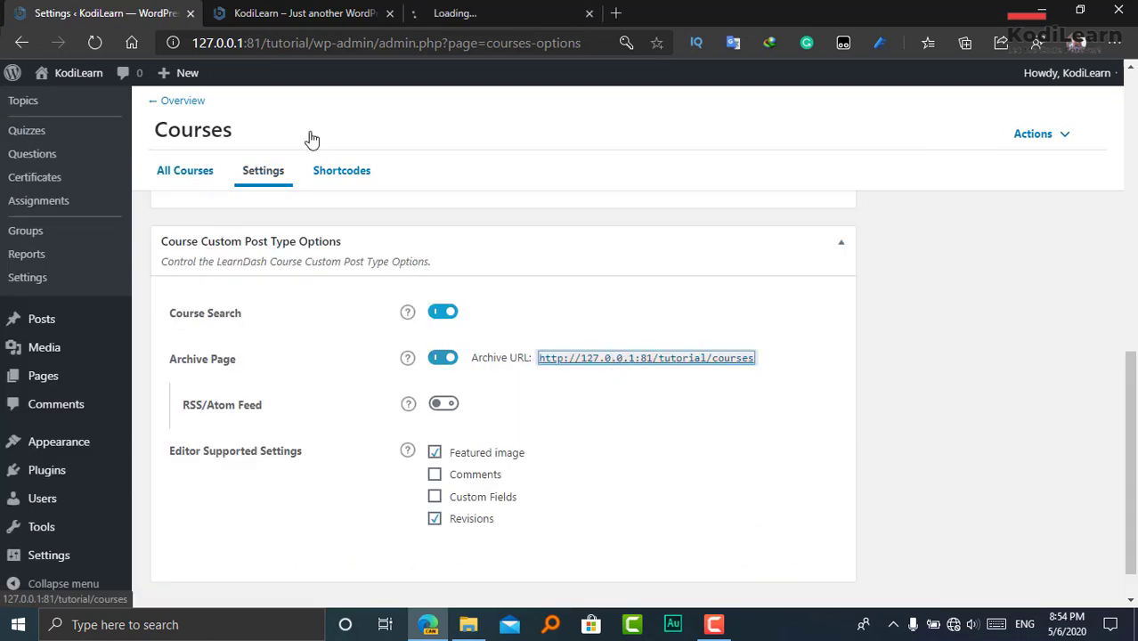
Step: Open the /tutorial/courses archive URL in a new tab and close the old site tab
click(298, 11)
drag(474, 8, 258, 9)
click(445, 9)
click(588, 13)
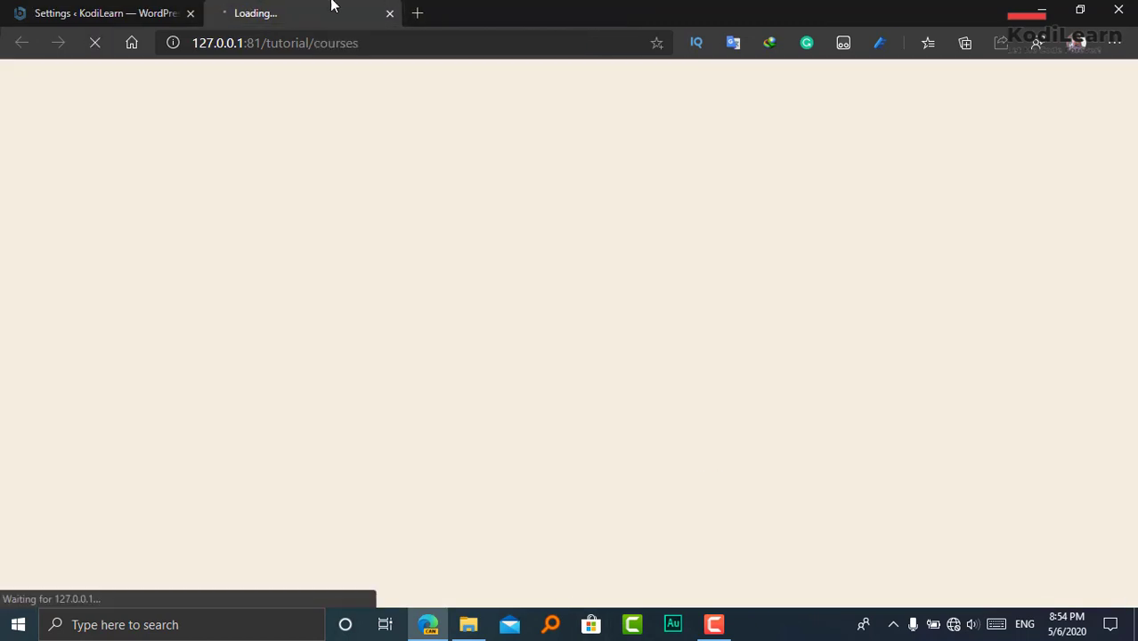
scroll(332, 323, down, 6)
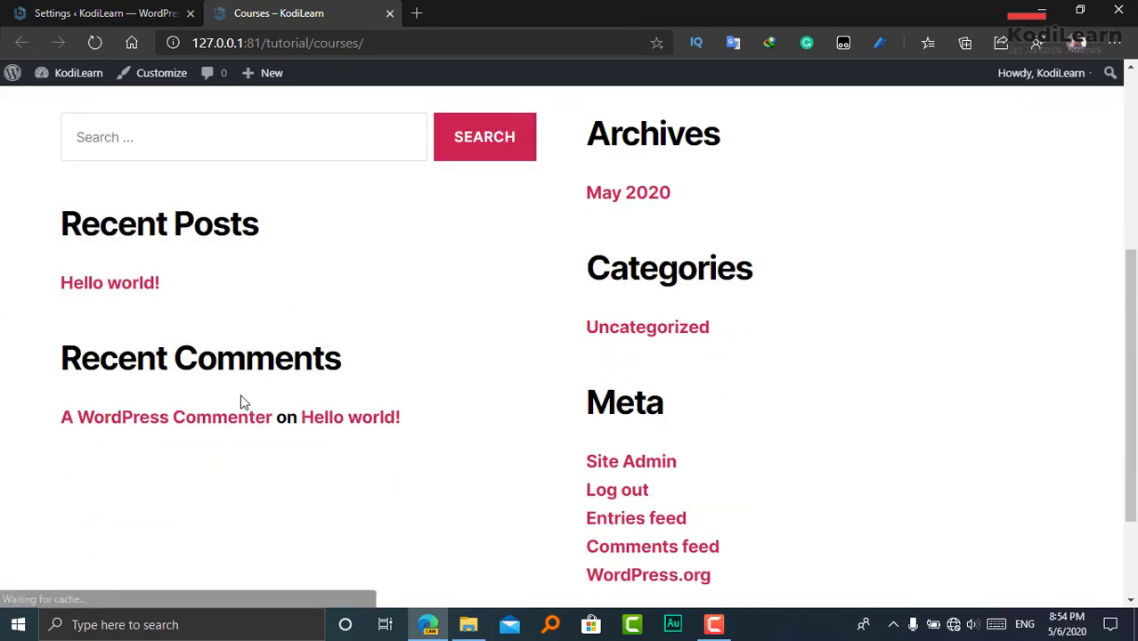
scroll(343, 410, up, 6)
drag(440, 259, 771, 228)
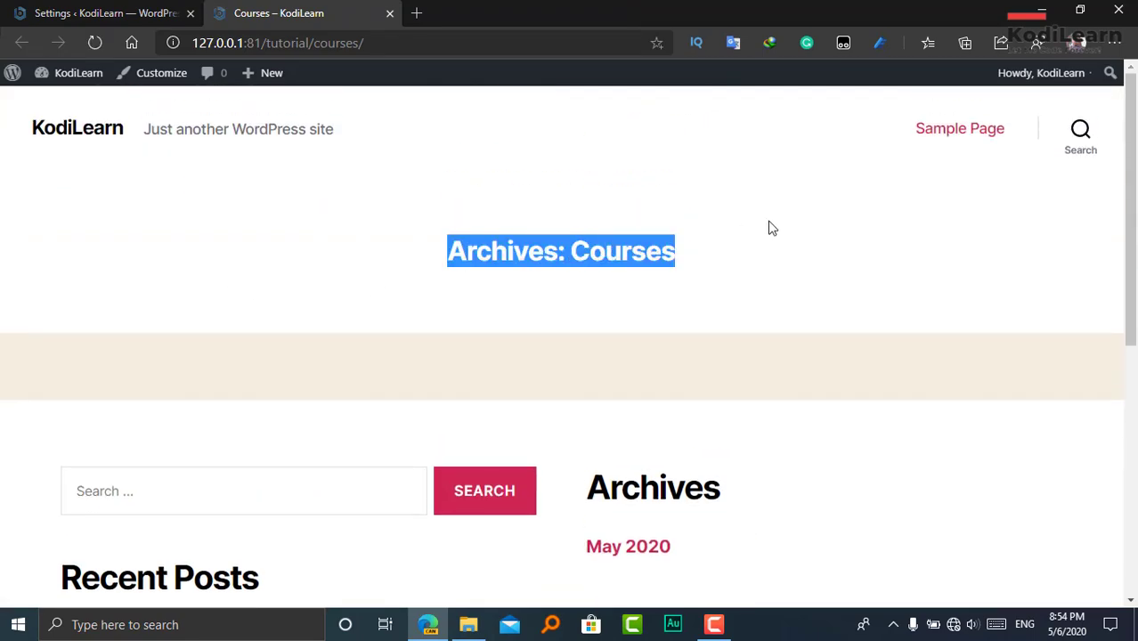
click(644, 203)
click(98, 13)
click(278, 13)
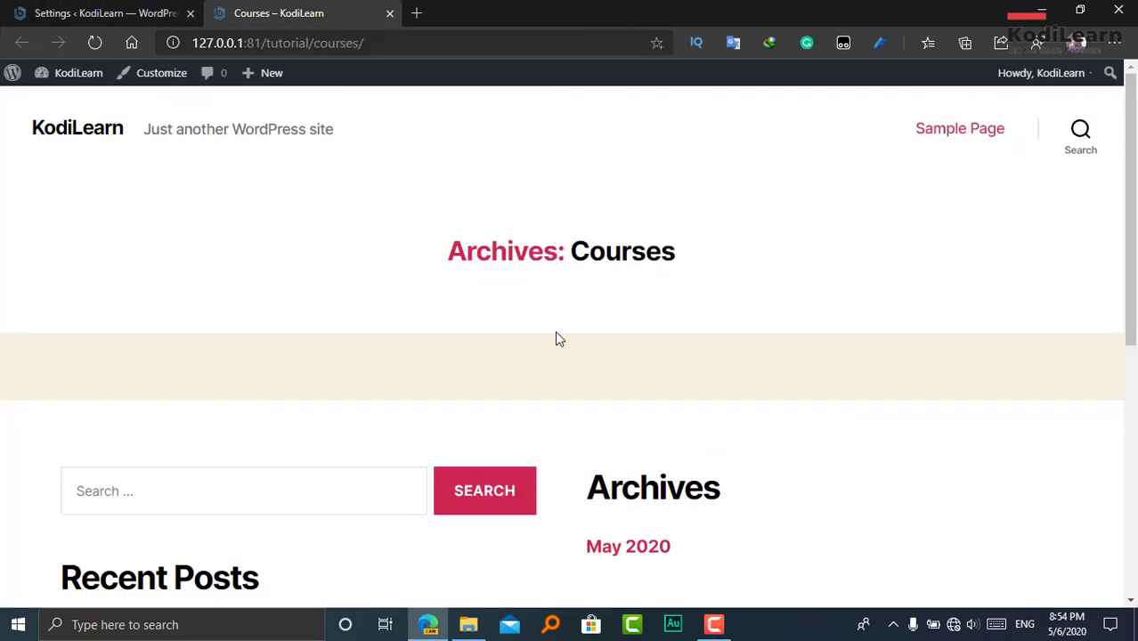
Step: Examine the empty 'Archives: Courses' page, then return to Courses Settings
scroll(329, 409, down, 3)
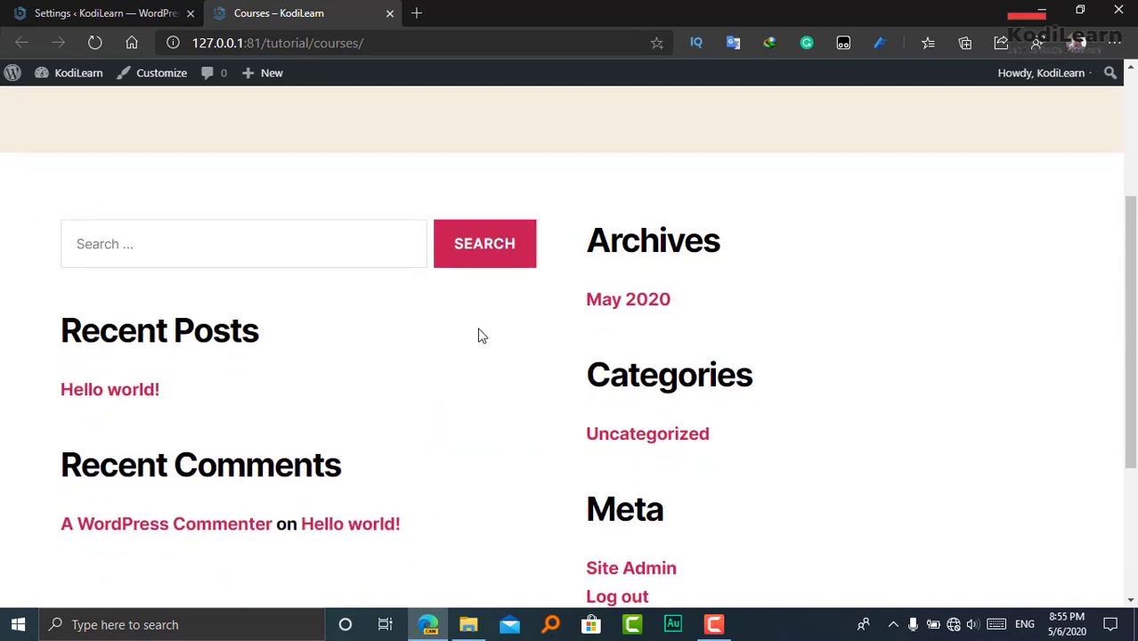
scroll(481, 335, up, 3)
drag(443, 253, 694, 257)
click(711, 255)
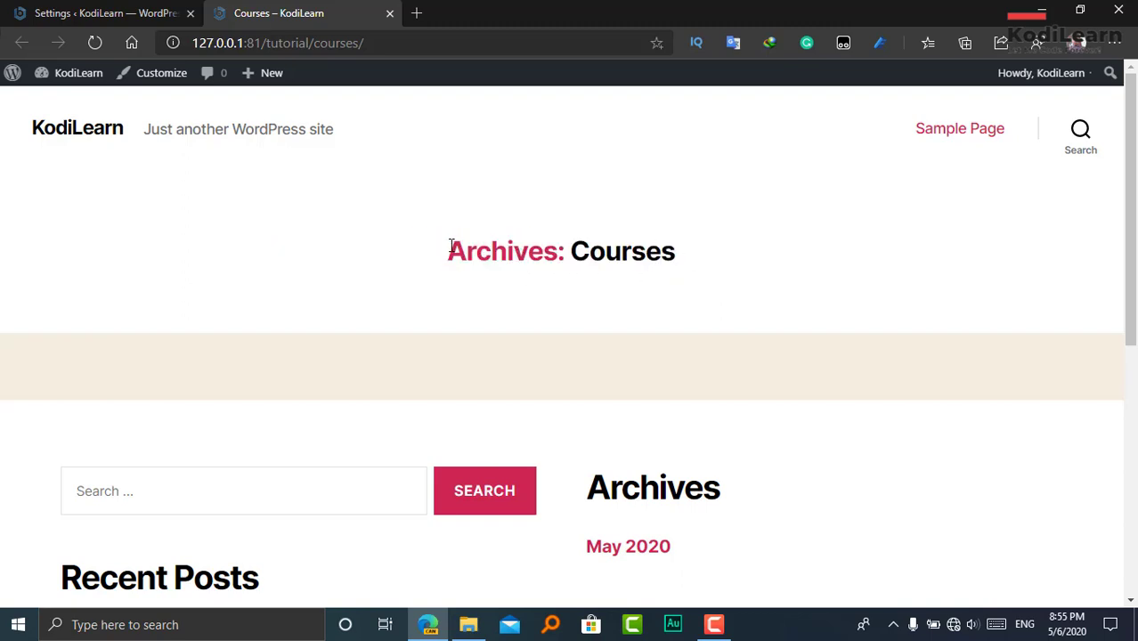
drag(408, 252, 719, 297)
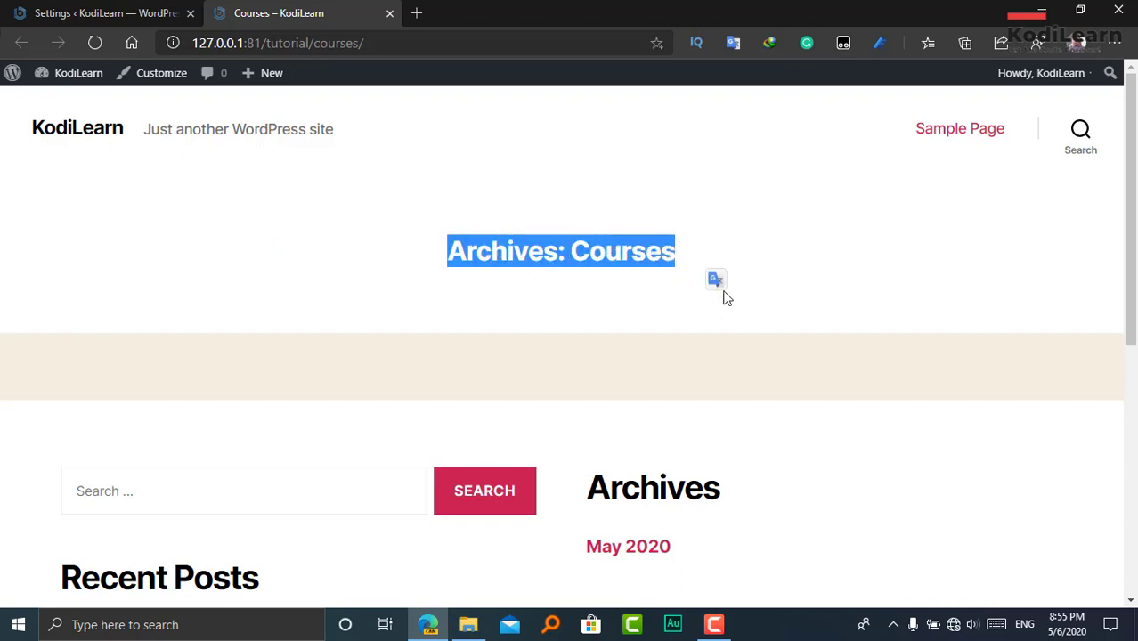
drag(711, 250, 798, 301)
click(461, 306)
click(712, 285)
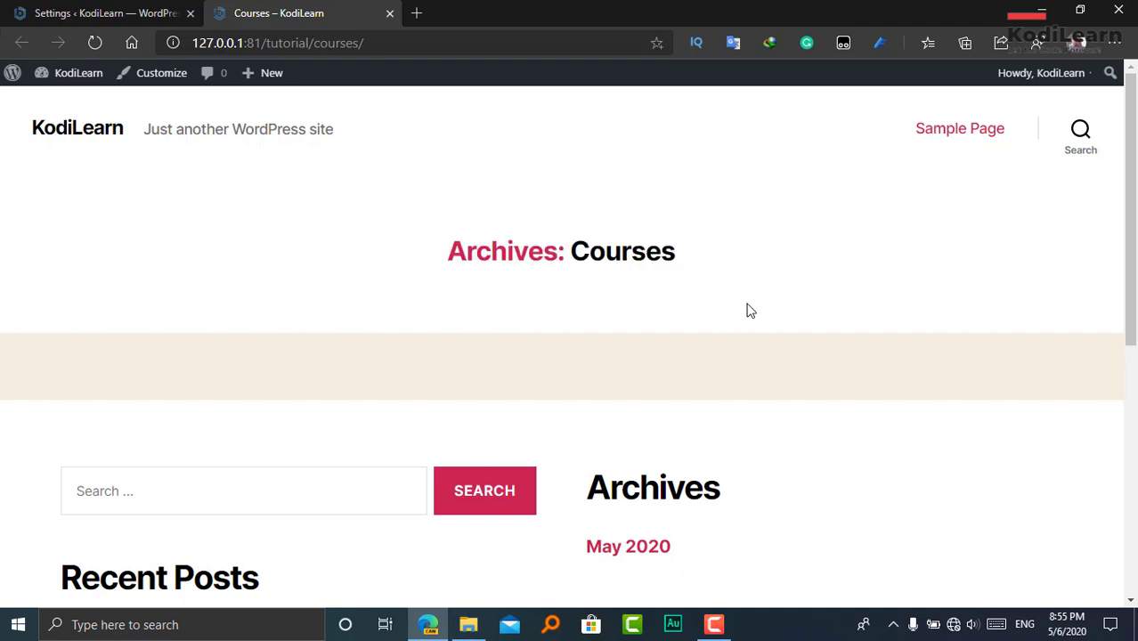
drag(717, 303, 472, 279)
click(389, 232)
drag(389, 231, 738, 309)
click(482, 281)
drag(375, 227, 681, 256)
click(725, 355)
scroll(251, 429, down, 5)
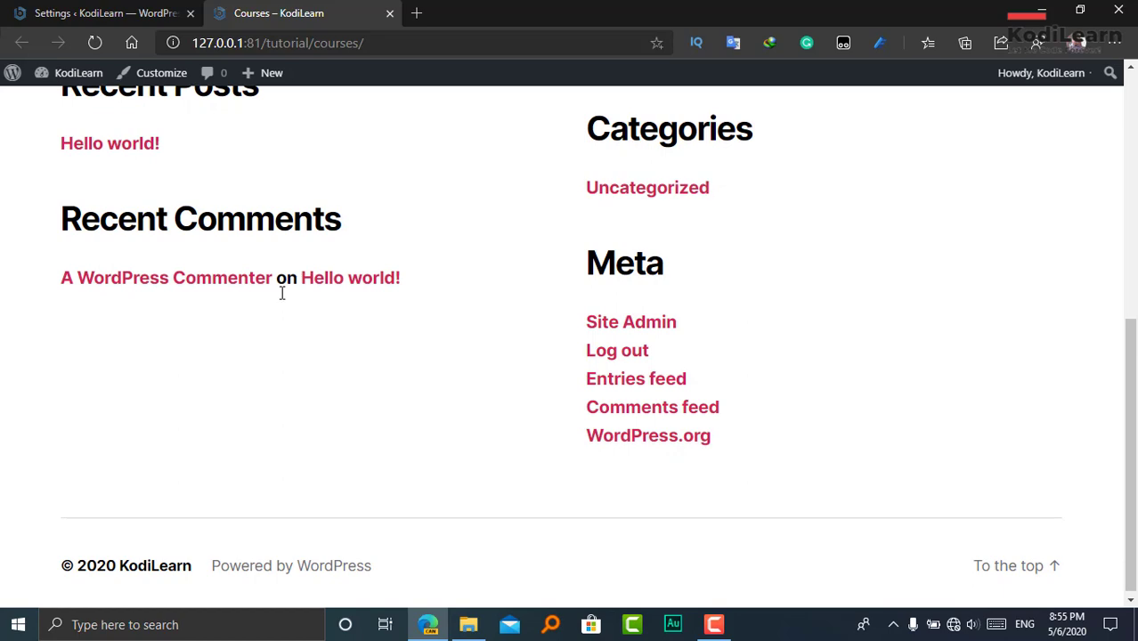
scroll(89, 313, up, 5)
drag(450, 278, 678, 295)
click(403, 366)
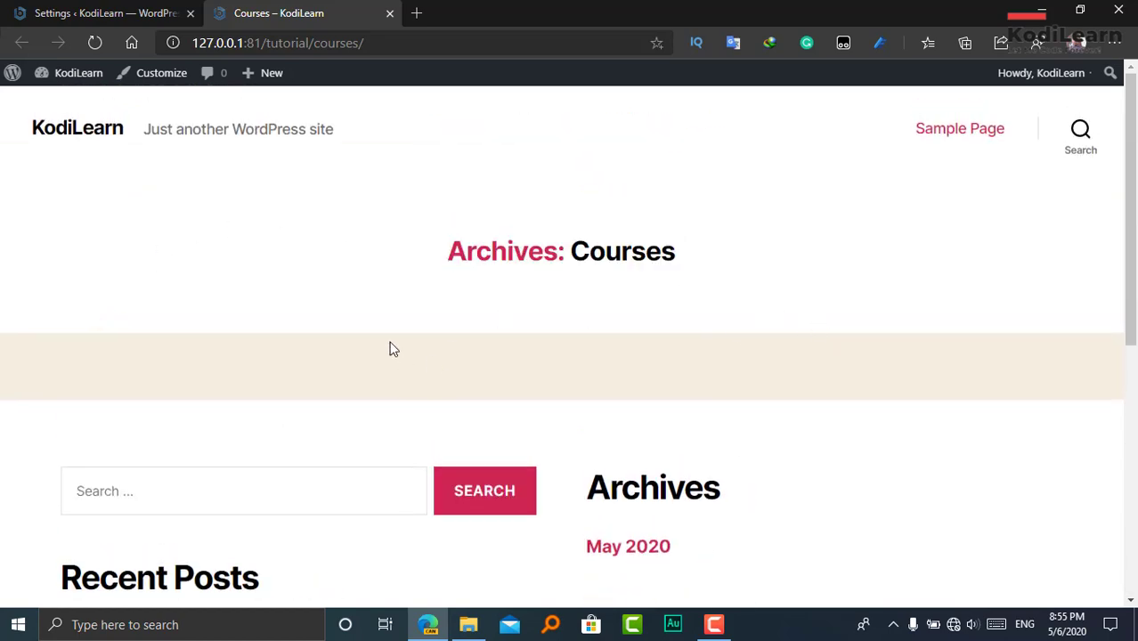
click(38, 3)
scroll(30, 157, up, 5)
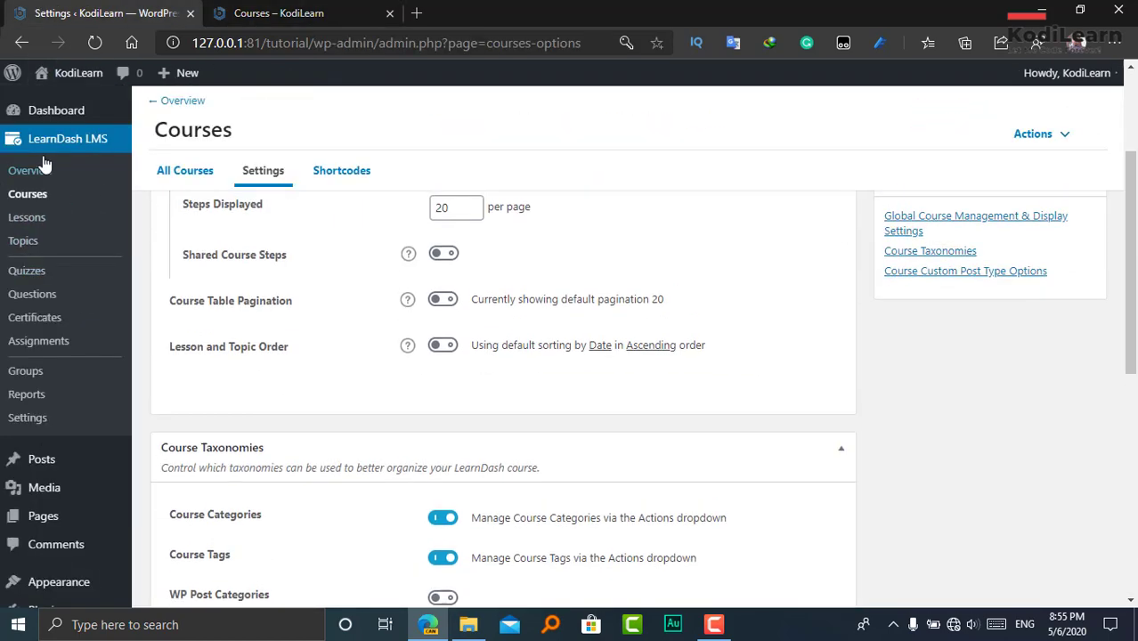
Step: Create a course titled 'HTML Crash Course' in the fullscreen editor and publish it
click(49, 205)
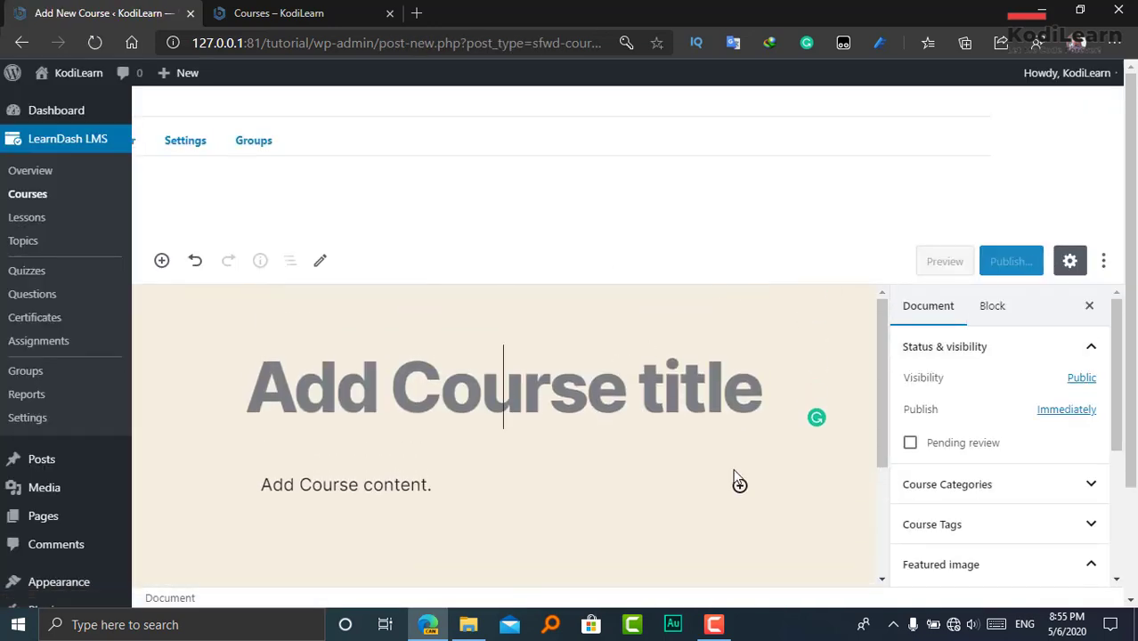
click(1103, 259)
click(975, 389)
click(978, 430)
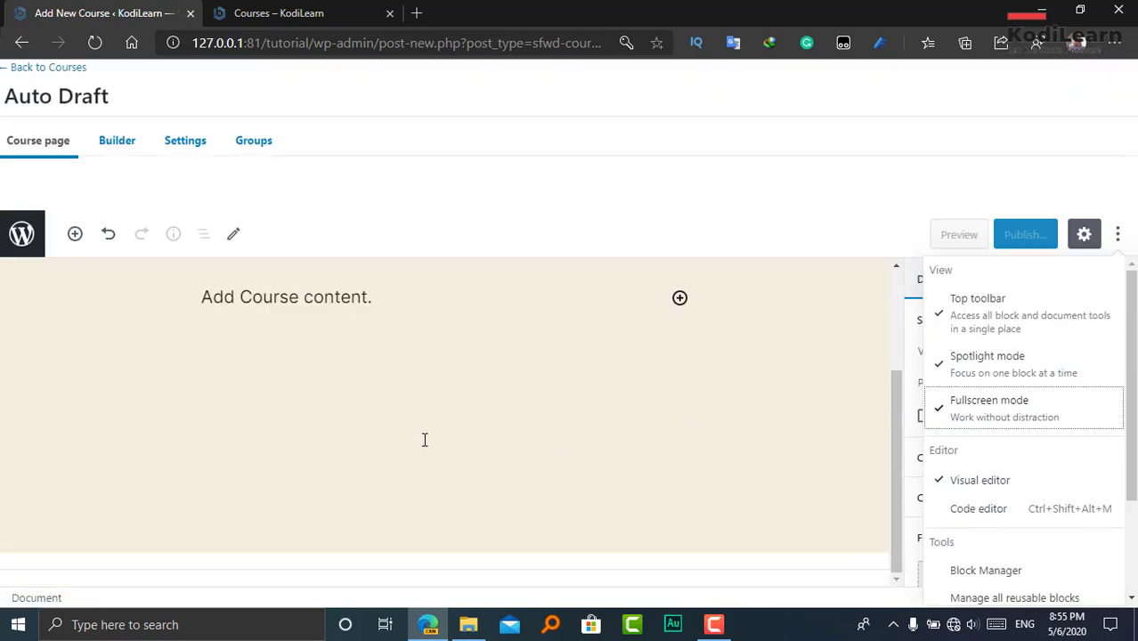
click(396, 370)
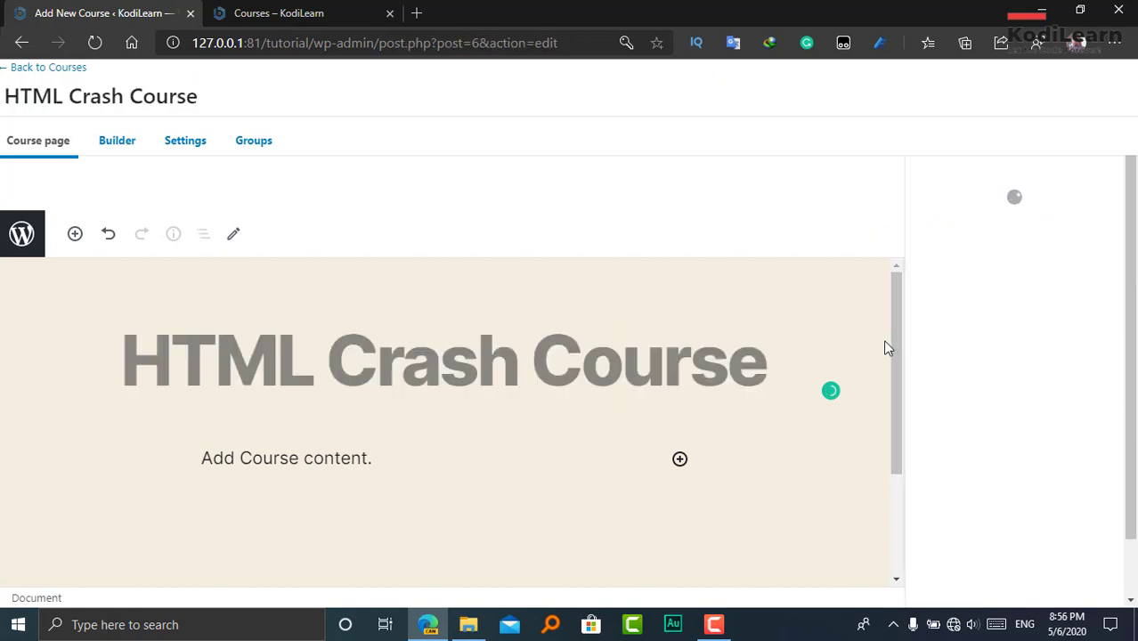
drag(895, 343, 917, 480)
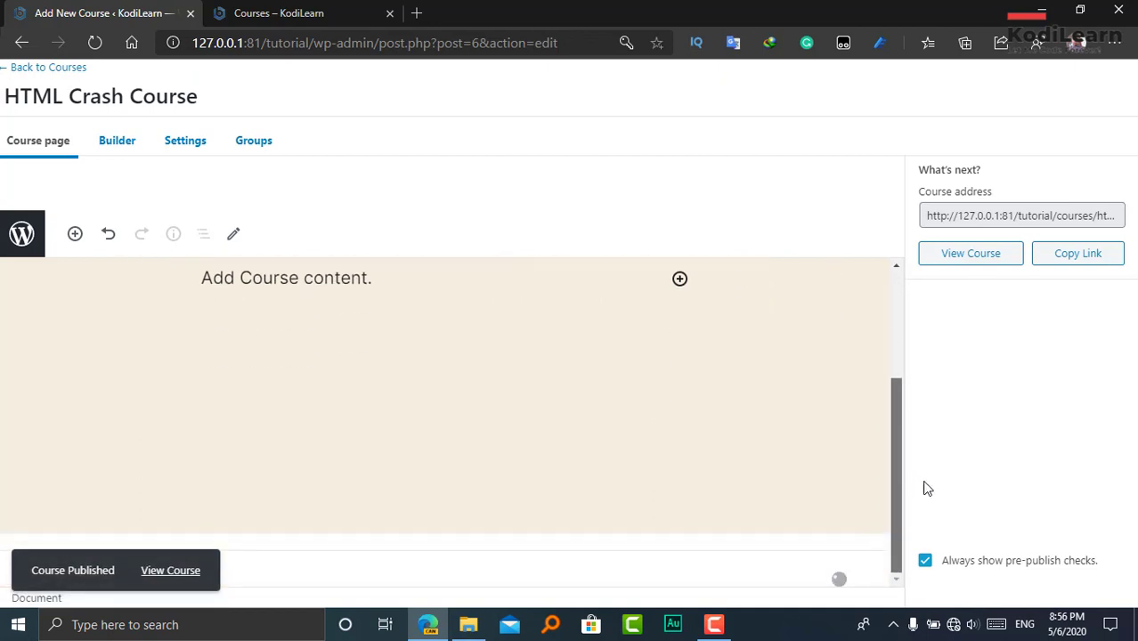
click(276, 12)
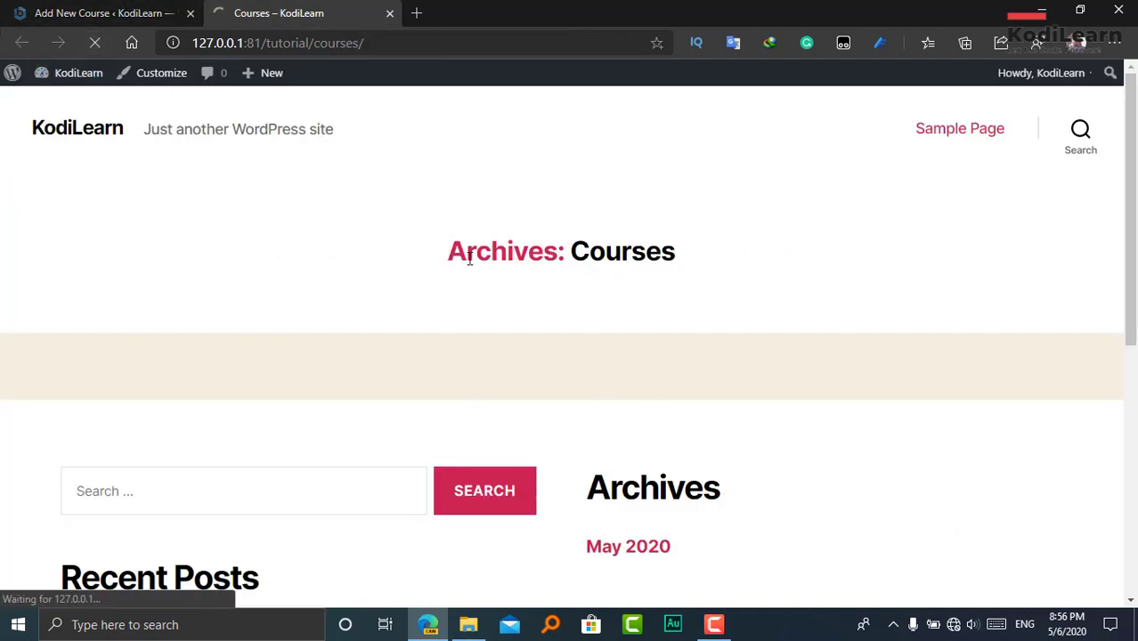
Step: Open the live HTML Crash Course page showing its 0% COMPLETE, 0/0 Steps progress bar
scroll(559, 335, down, 3)
scroll(571, 283, up, 3)
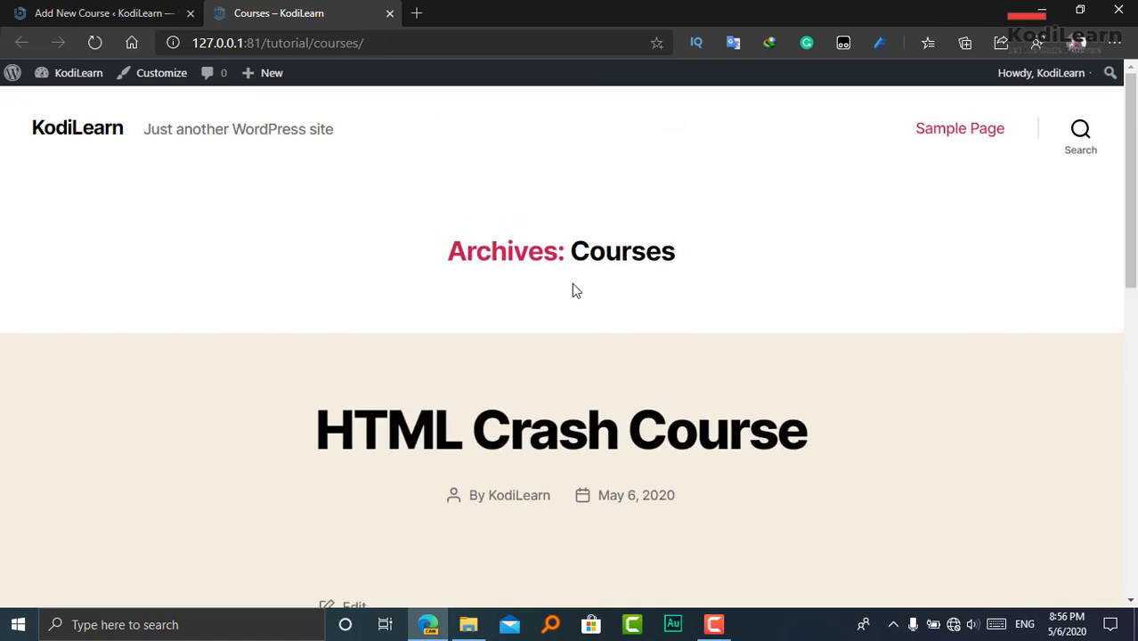
scroll(498, 365, down, 5)
scroll(437, 363, up, 3)
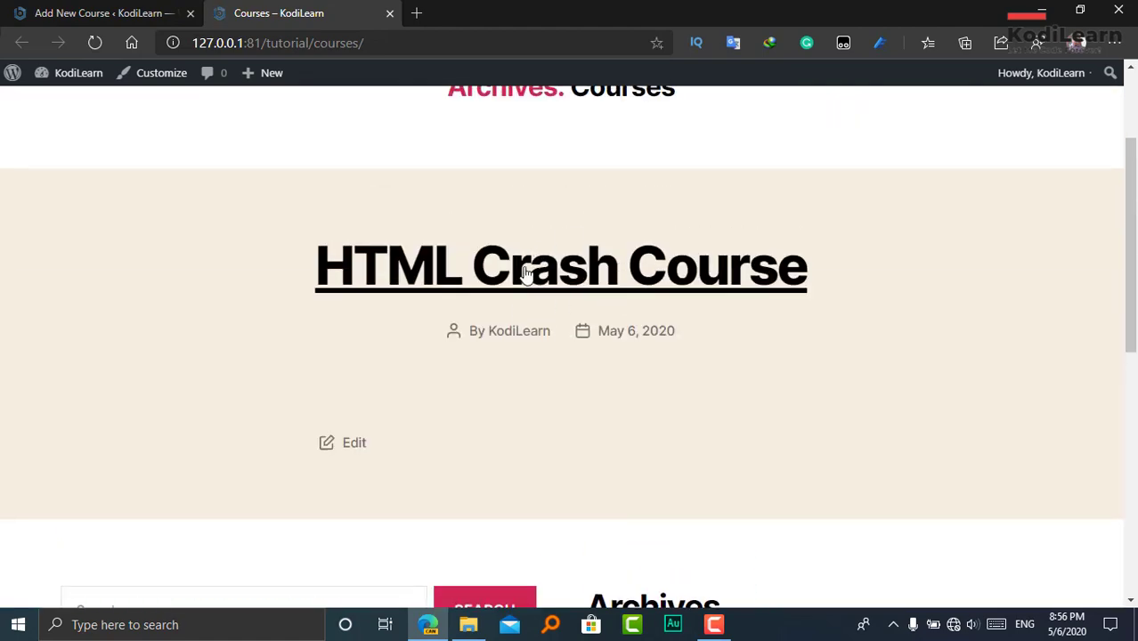
click(534, 272)
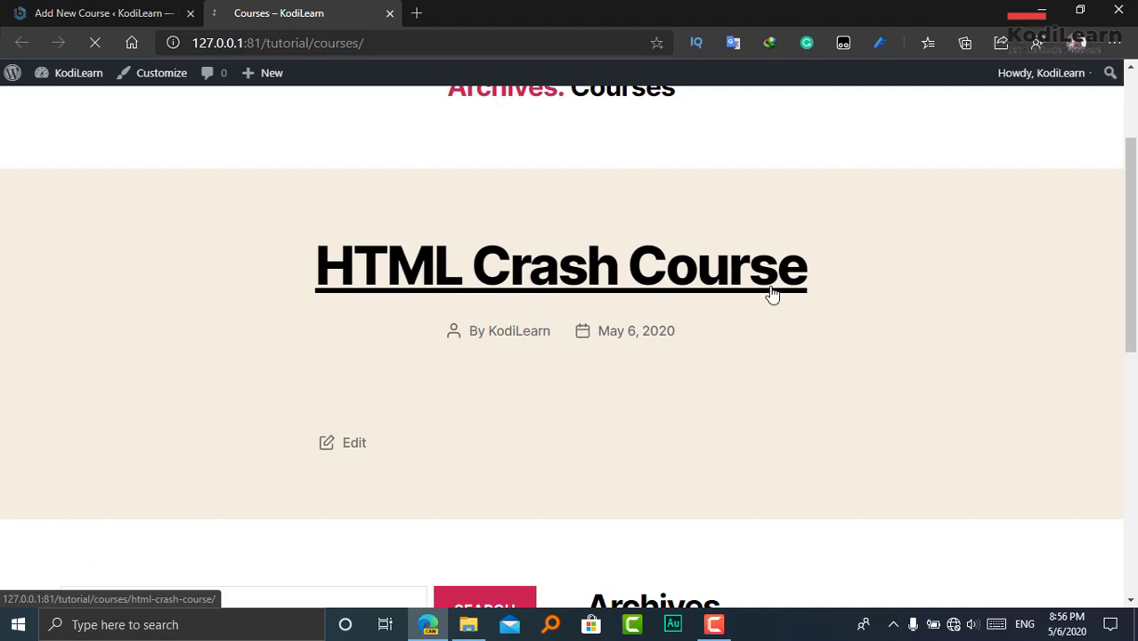
scroll(714, 452, down, 3)
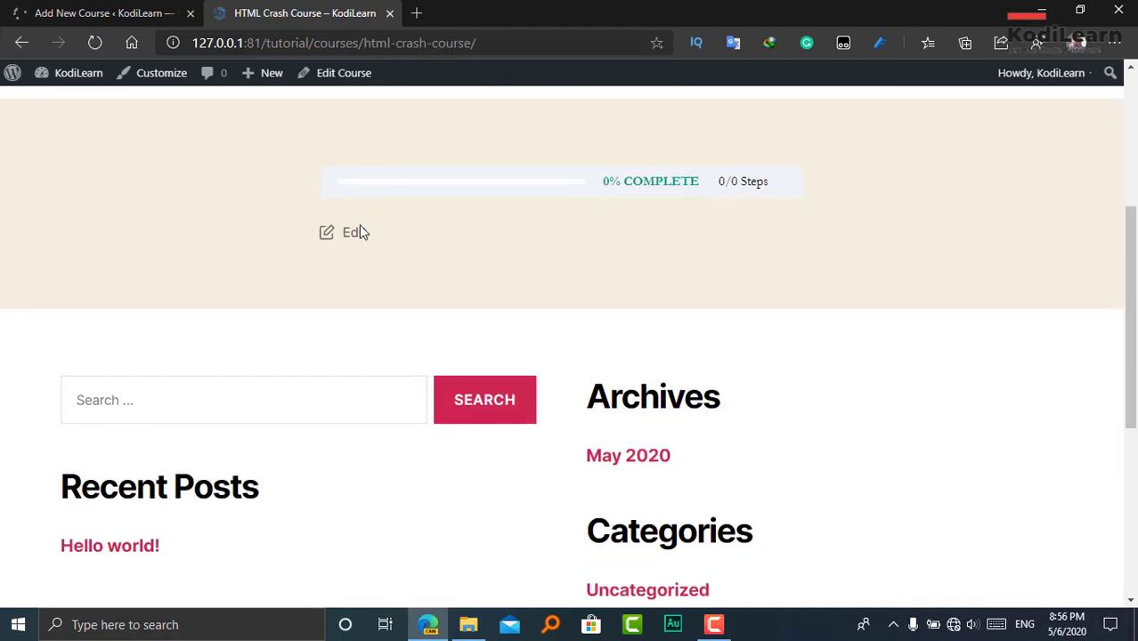
scroll(685, 351, up, 4)
click(98, 12)
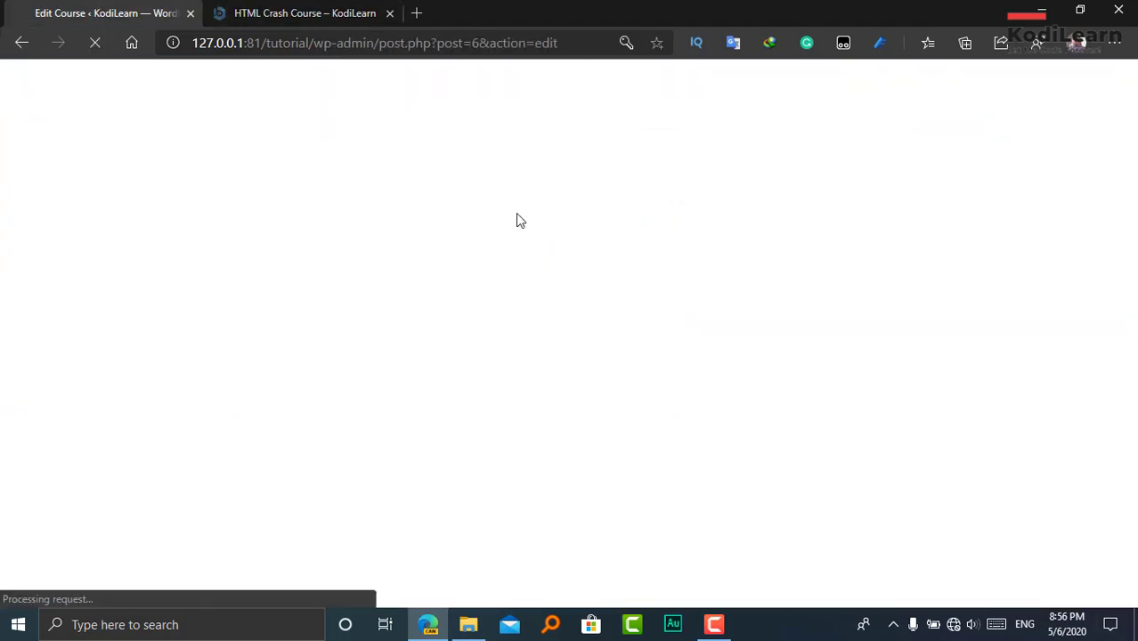
click(248, 9)
scroll(375, 181, down, 3)
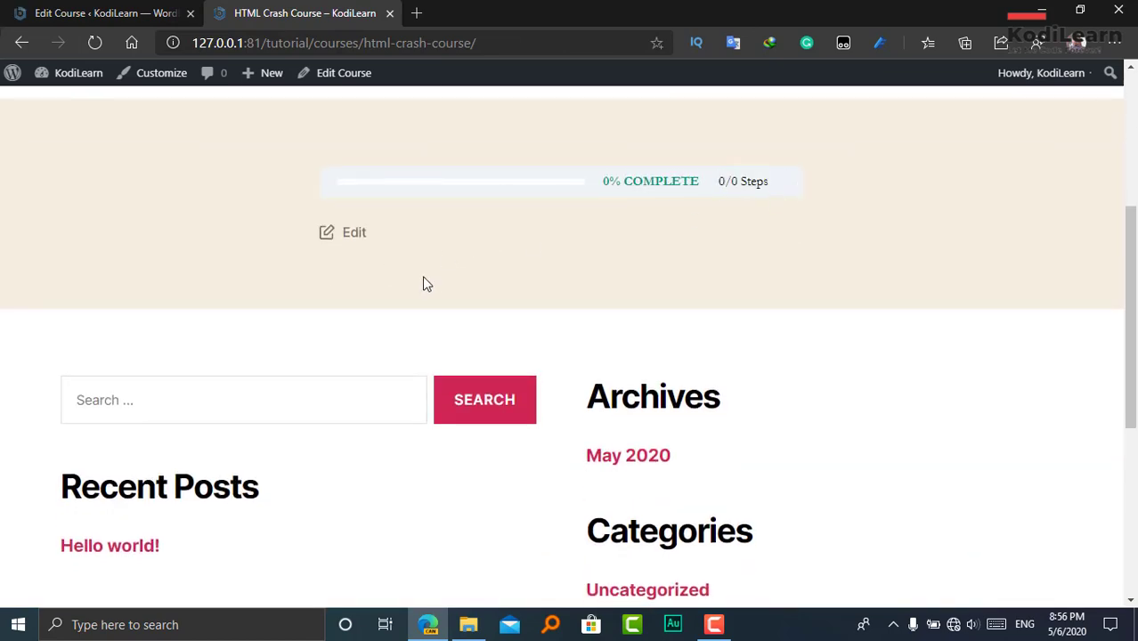
scroll(269, 442, up, 4)
Step: Set the HTML Introduction image from the Media Library as featured image and update the course
click(98, 12)
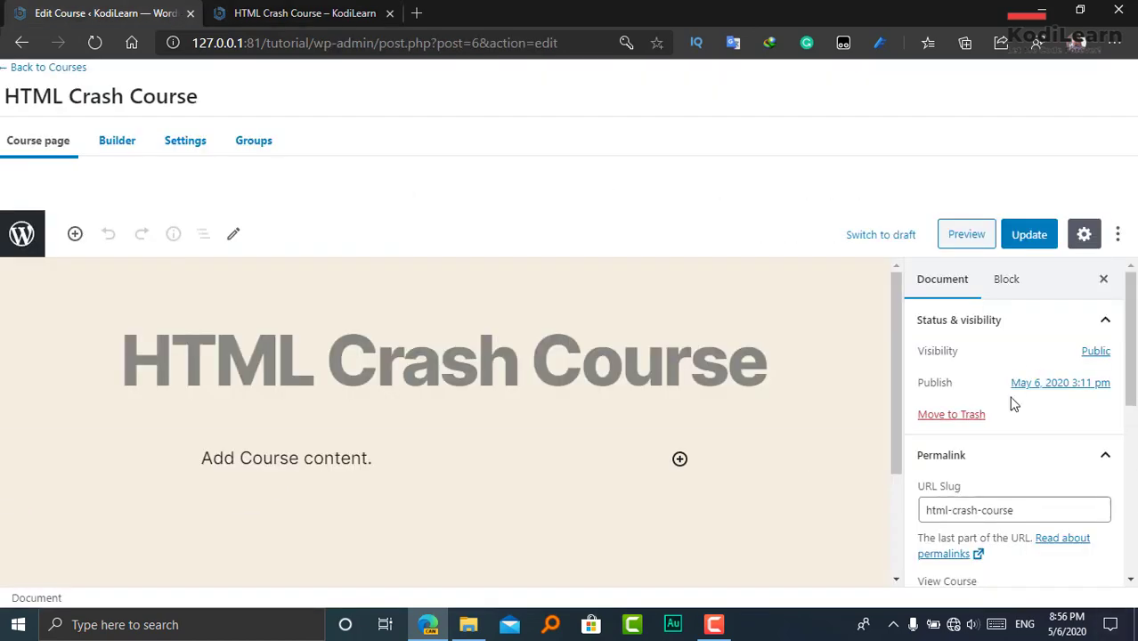
scroll(1013, 386, down, 3)
click(1010, 545)
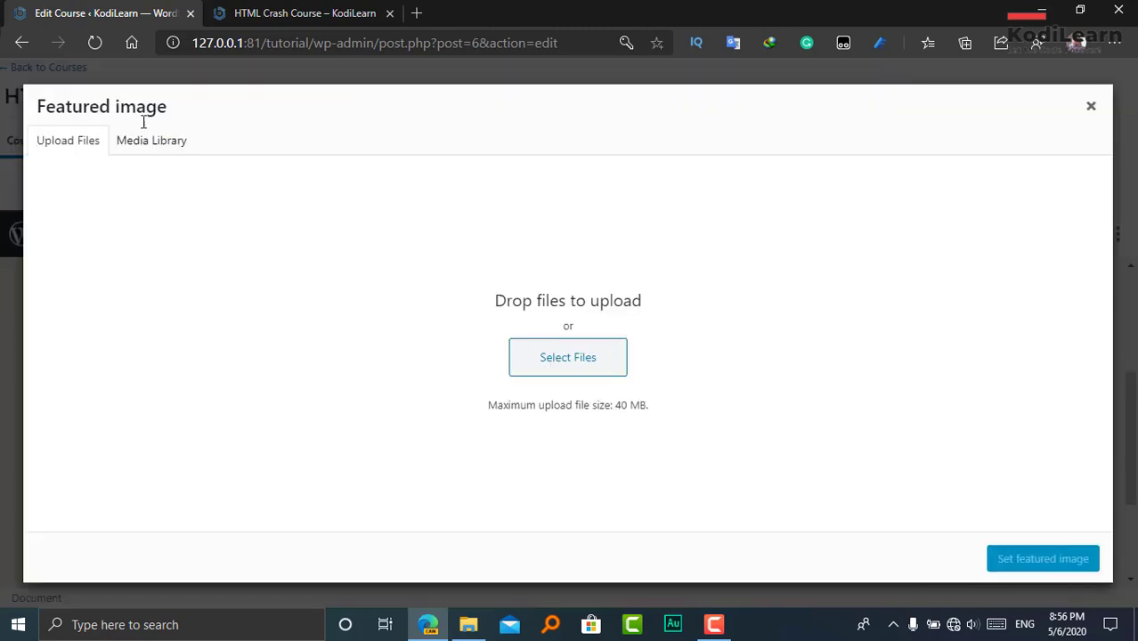
click(152, 141)
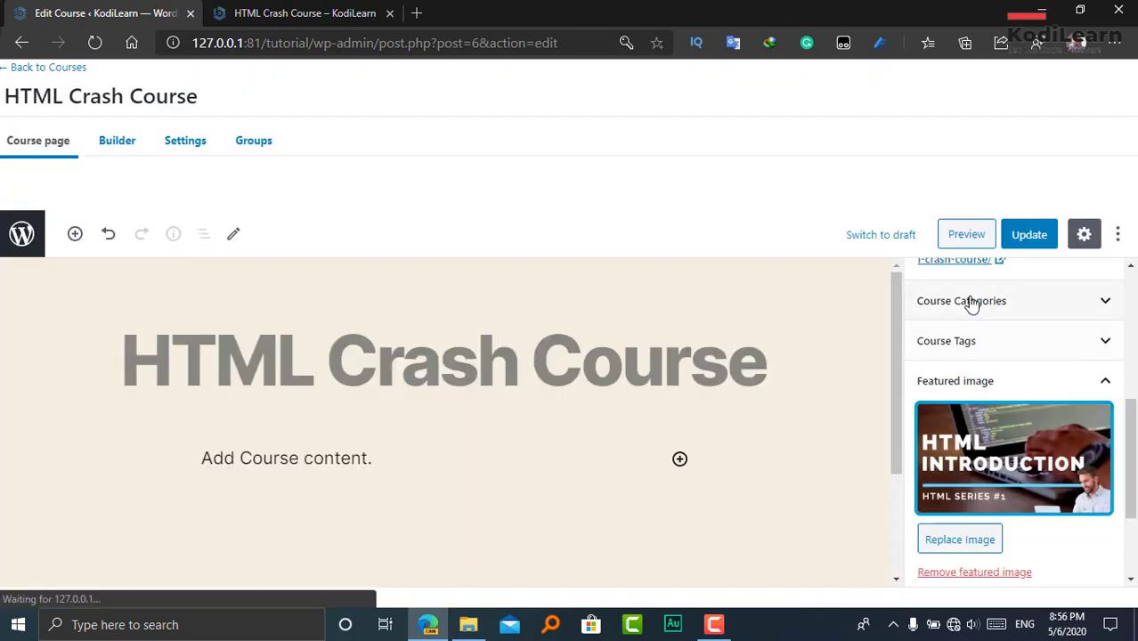
click(973, 304)
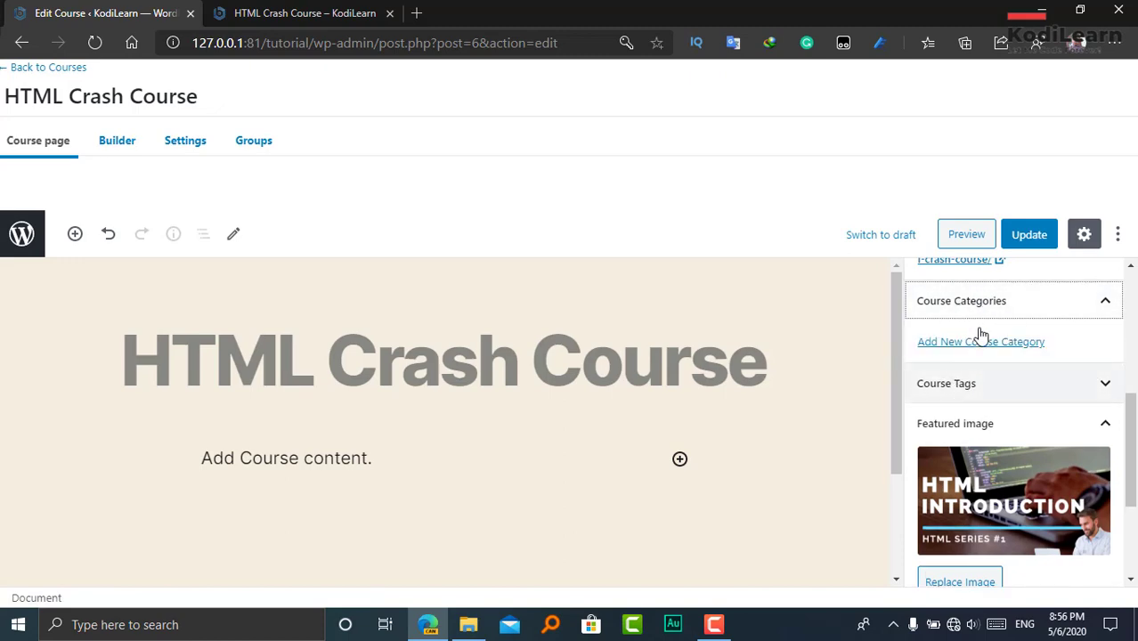
click(1014, 239)
Step: Reload the live course page to check the featured image appears
click(287, 11)
click(95, 40)
scroll(397, 317, down, 10)
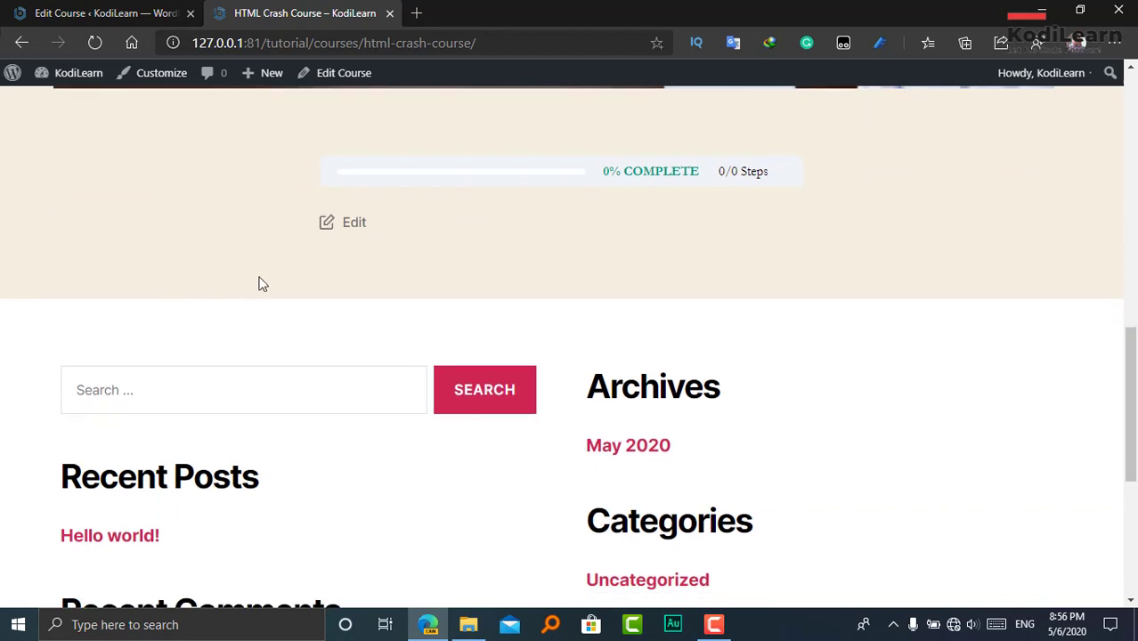
click(102, 12)
Step: Enable Course Materials in the course settings and paste a Lorem ipsum paragraph into it
click(116, 141)
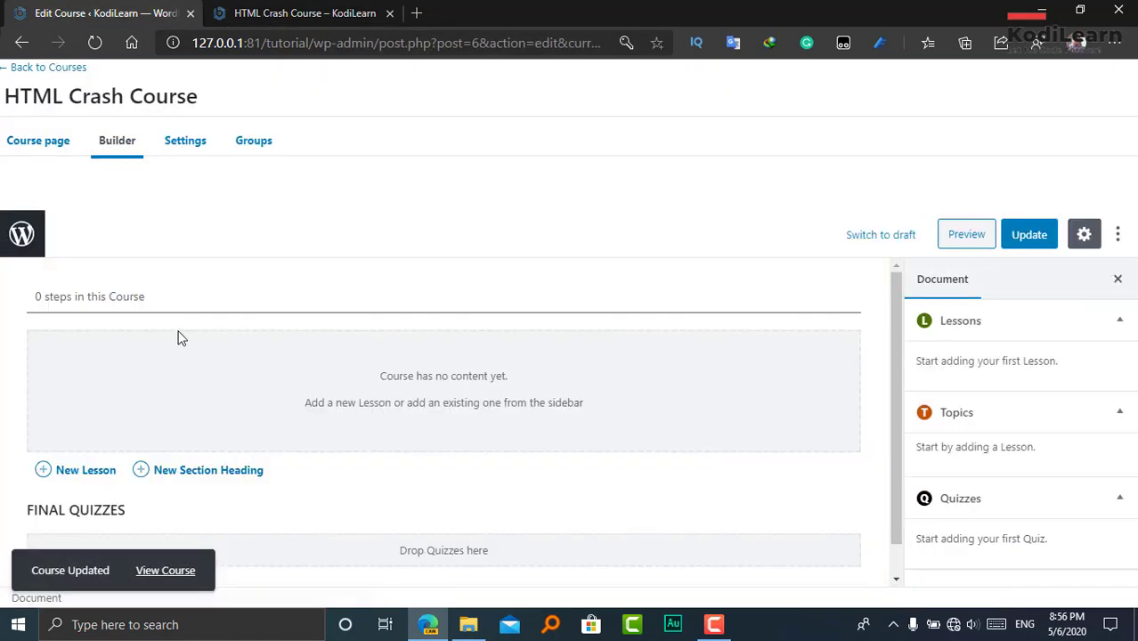
click(173, 139)
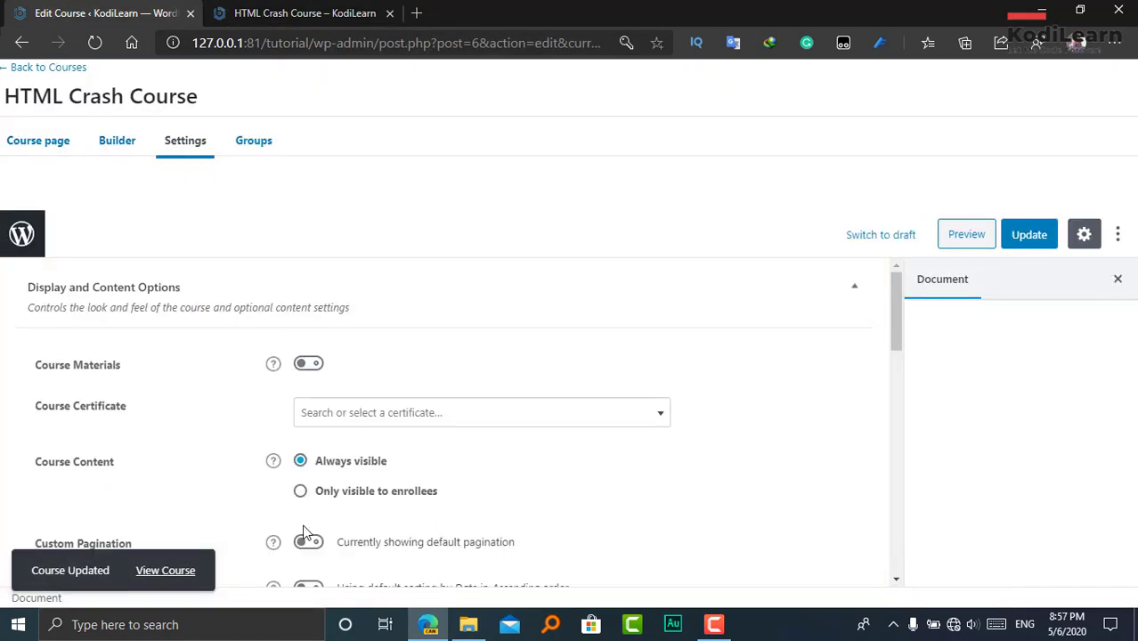
click(306, 364)
text(Lorem ipsum dolor sit amet consectetur adipisicing elit. Magnam consequatur, odit neque tempore molestias, autem explicabo assumenda suscipit eligendi rerum, in mollitia. Dolorum provident veritatis corporis aperiam, quo aliquid cupiditate?)
scroll(424, 356, down, 2)
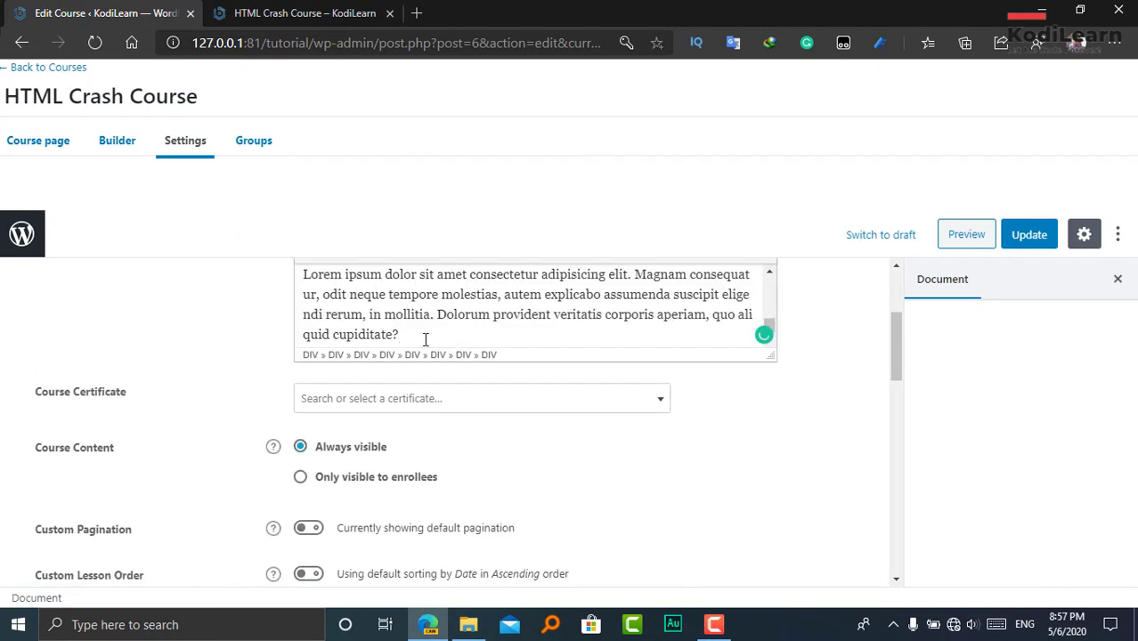
Step: Add a paragraph of Lorem ipsum text to the course page content
click(56, 156)
click(190, 358)
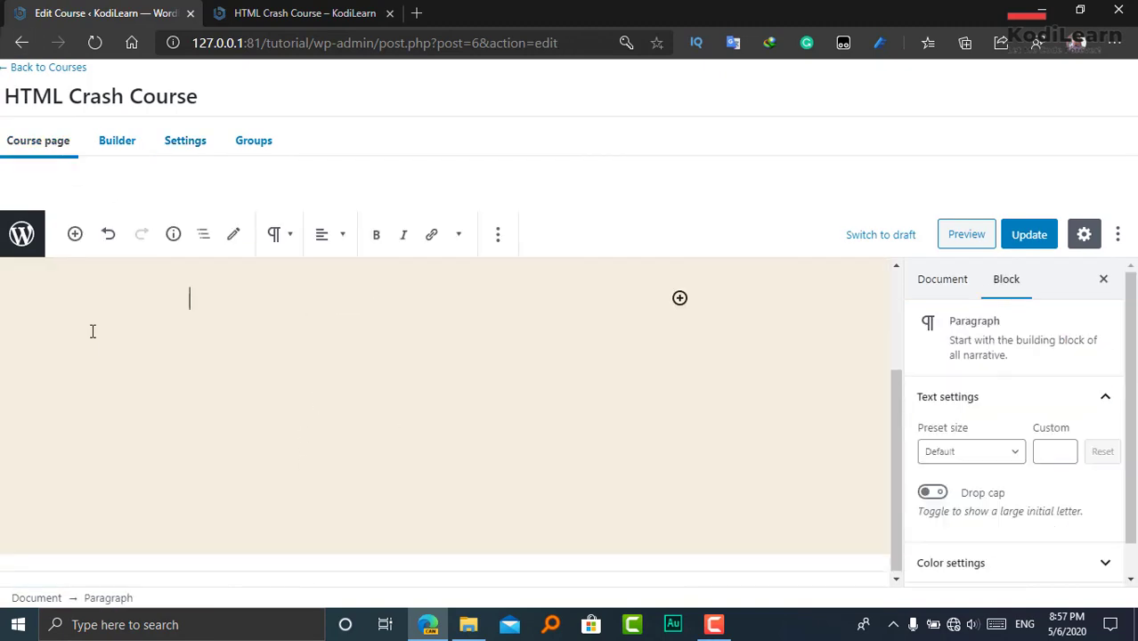
key(ctrl+v)
key(ctrl+z)
key(ctrl+v)
key(ctrl+z)
key(ctrl+v)
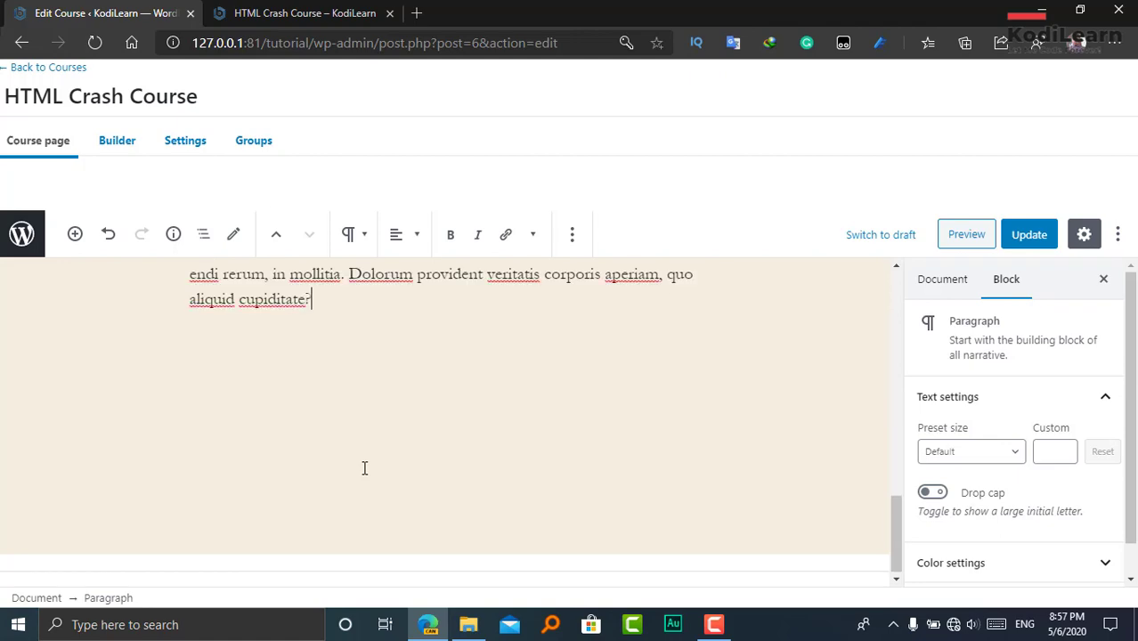
key(ctrl+Tab)
Step: Review the Course and Materials tabs on the live HTML Crash Course page
scroll(398, 424, down, 12)
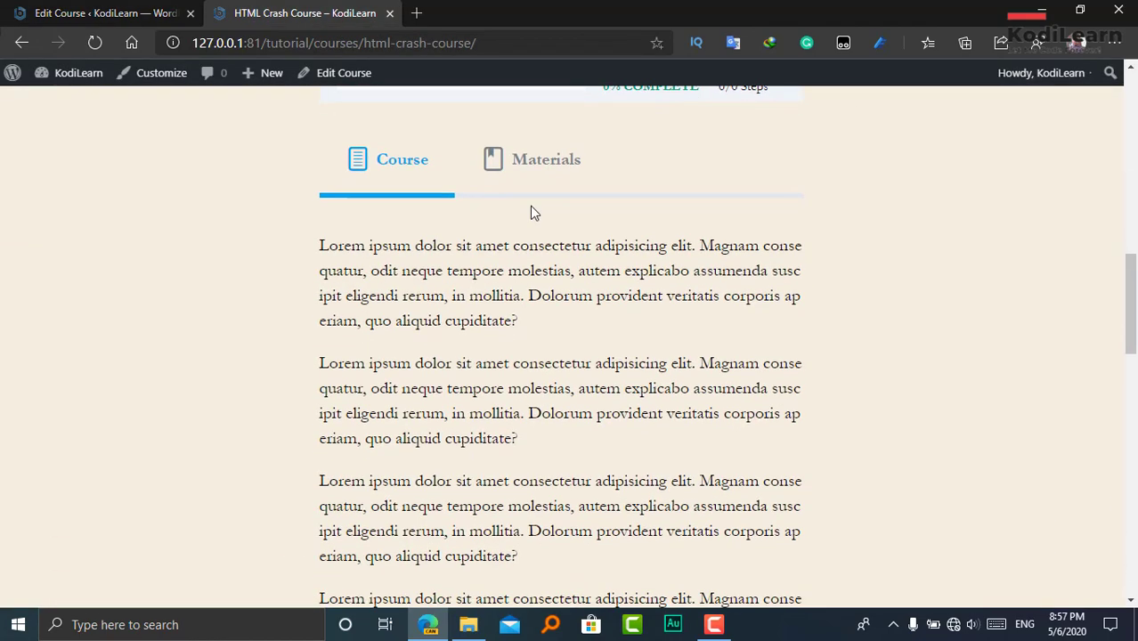
scroll(443, 313, down, 6)
scroll(500, 152, up, 7)
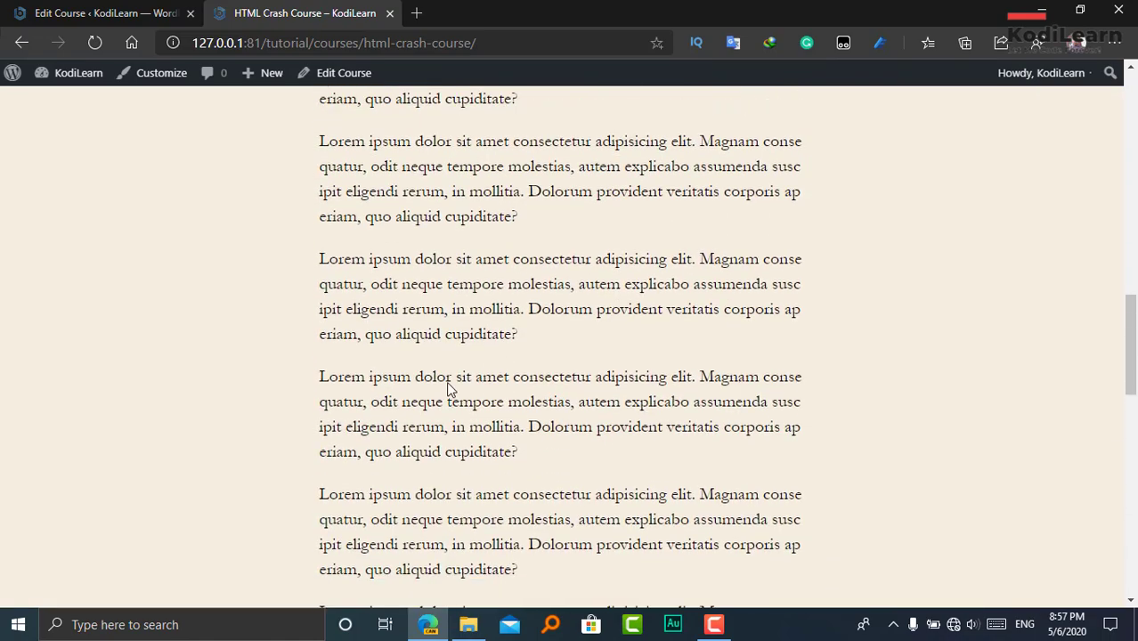
scroll(532, 320, up, 8)
scroll(552, 472, down, 1)
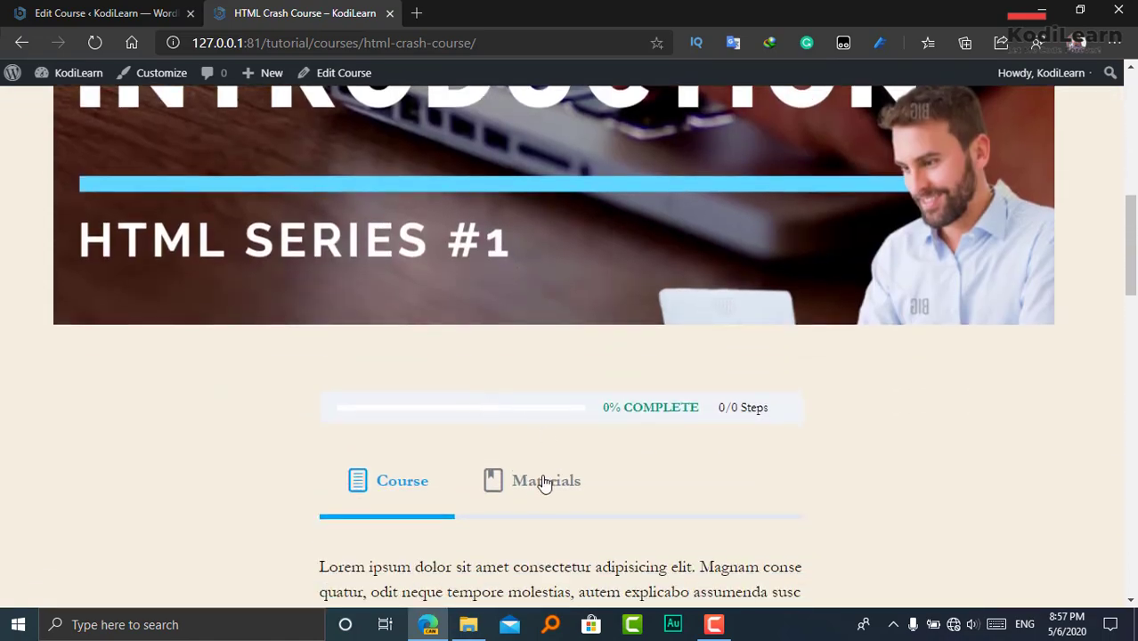
click(546, 481)
scroll(726, 353, down, 4)
scroll(382, 409, up, 3)
click(378, 402)
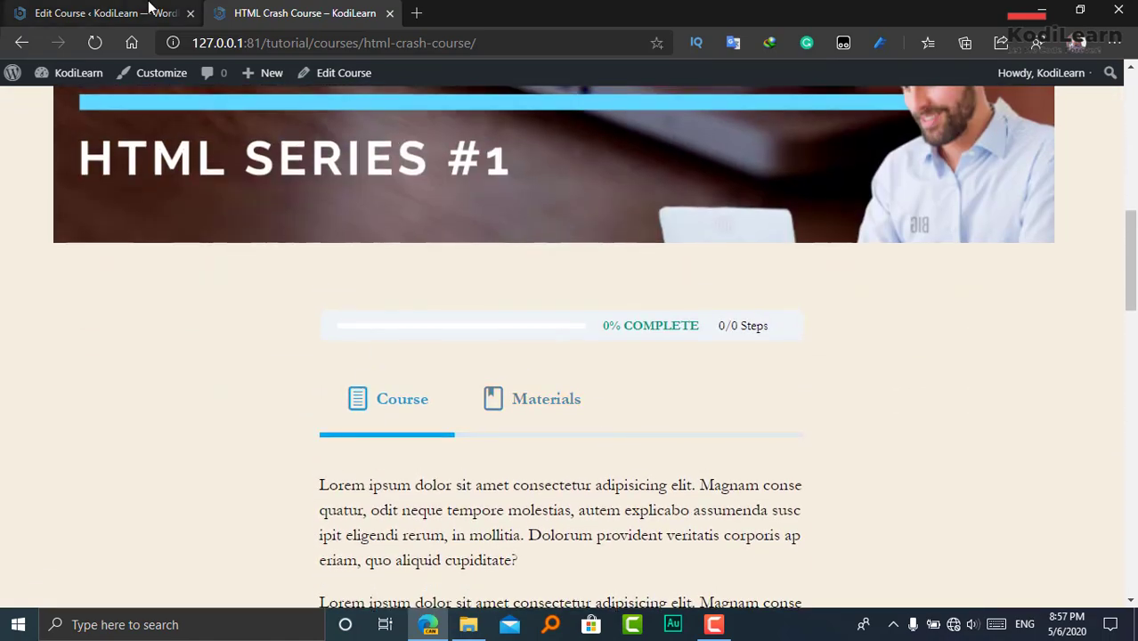
Step: Set Course Progression to Free form in the course settings and update the course
click(147, 12)
click(188, 142)
scroll(334, 397, down, 2)
click(335, 397)
click(1028, 234)
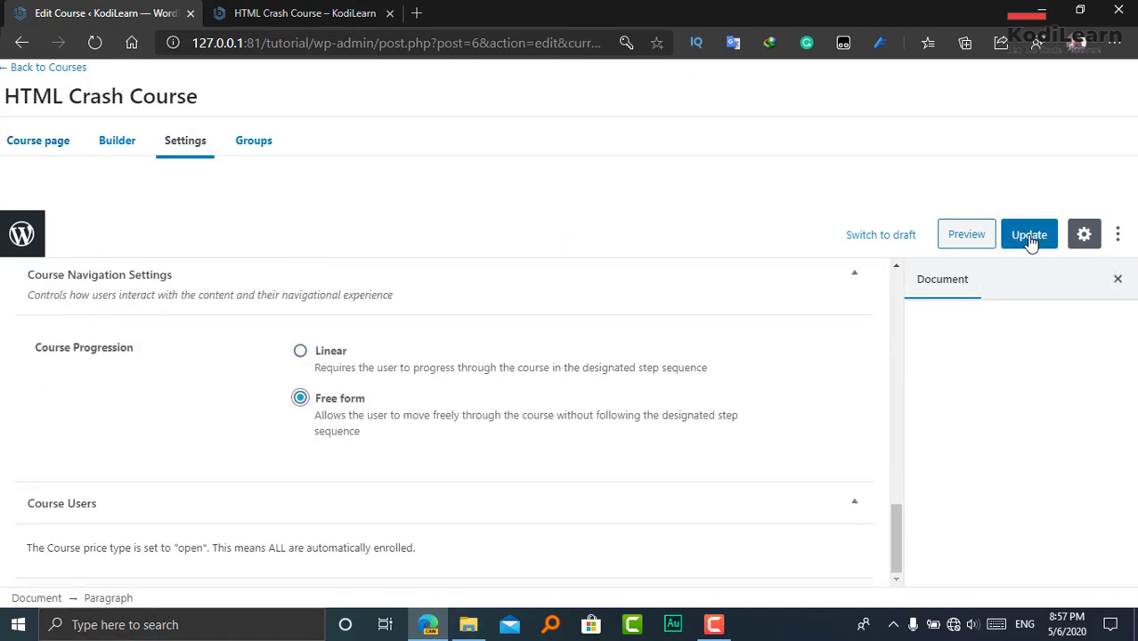
scroll(233, 436, up, 4)
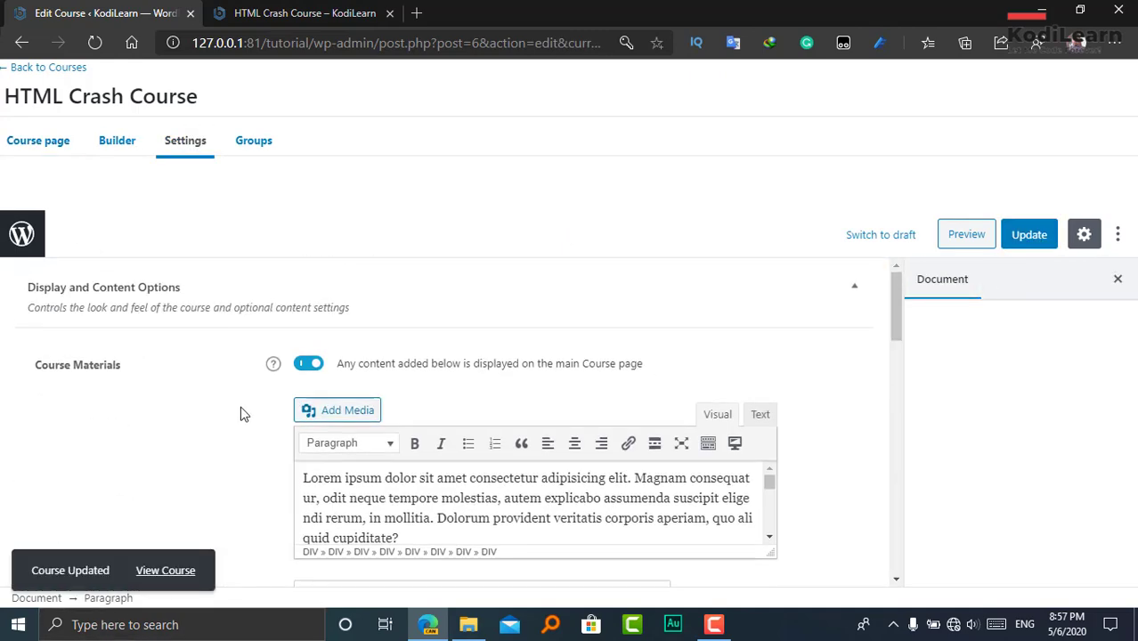
click(116, 140)
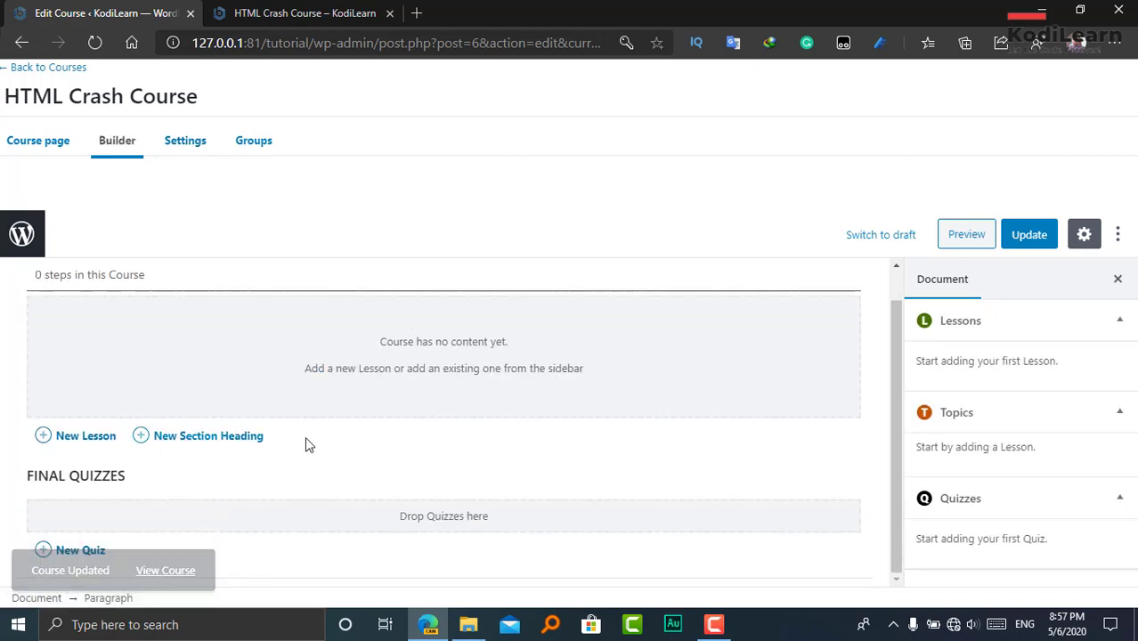
Step: Add a Getting Started section heading and an Introduction lesson to the course
click(230, 436)
text(Getting Started)
key(Return)
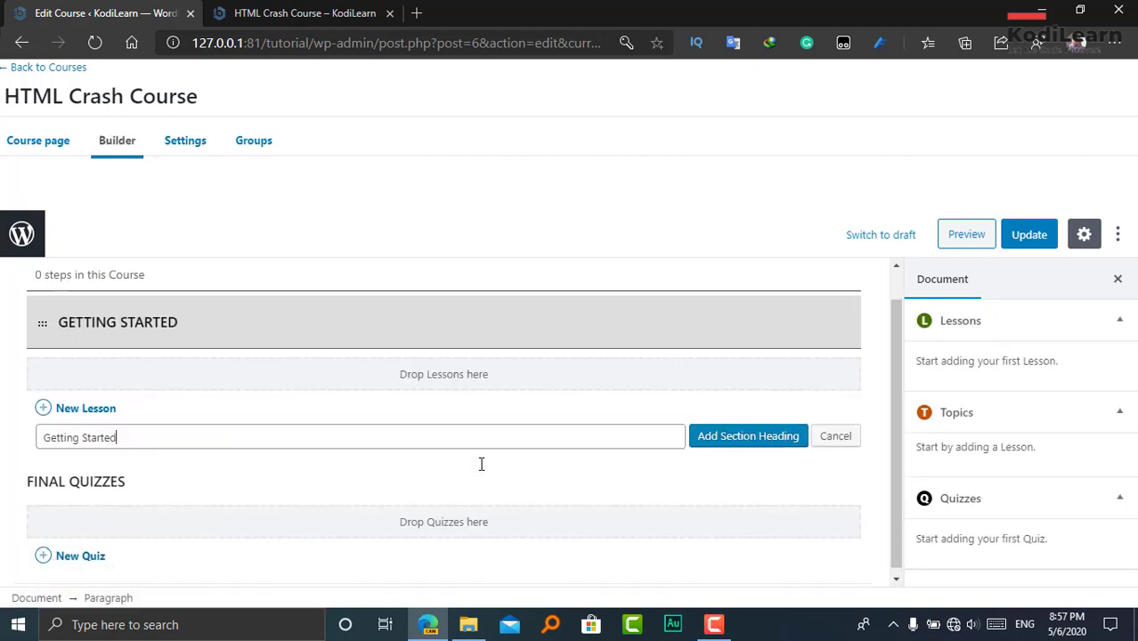
click(106, 402)
text(Introduction)
key(Return)
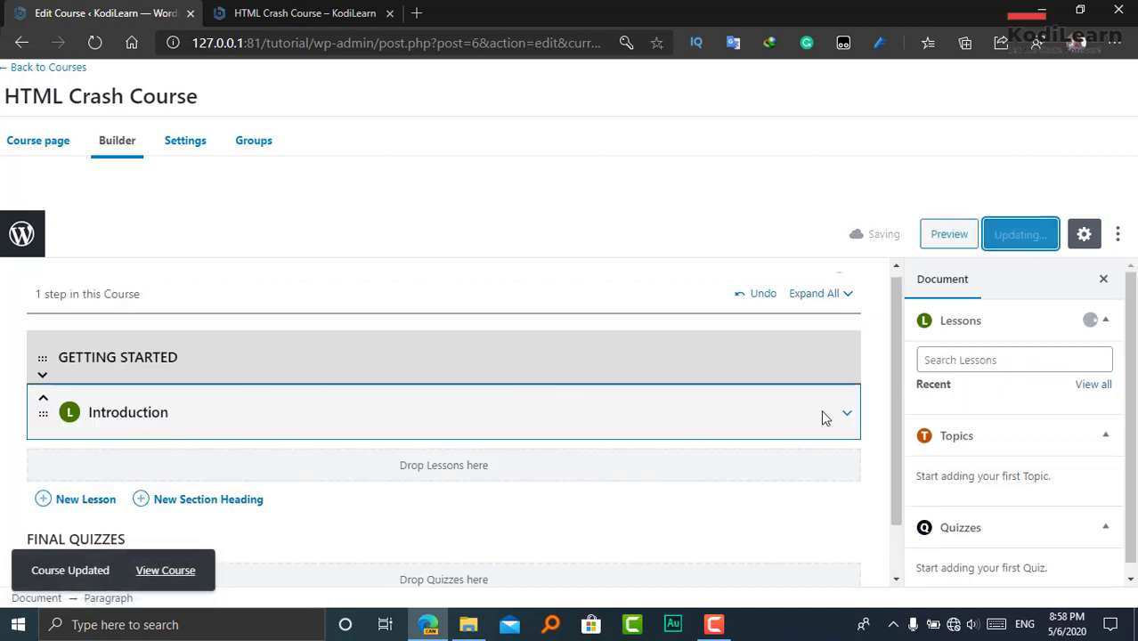
Step: Add the Introduction To HTML topic and Assignment 1.1 quiz under the Introduction lesson
click(846, 415)
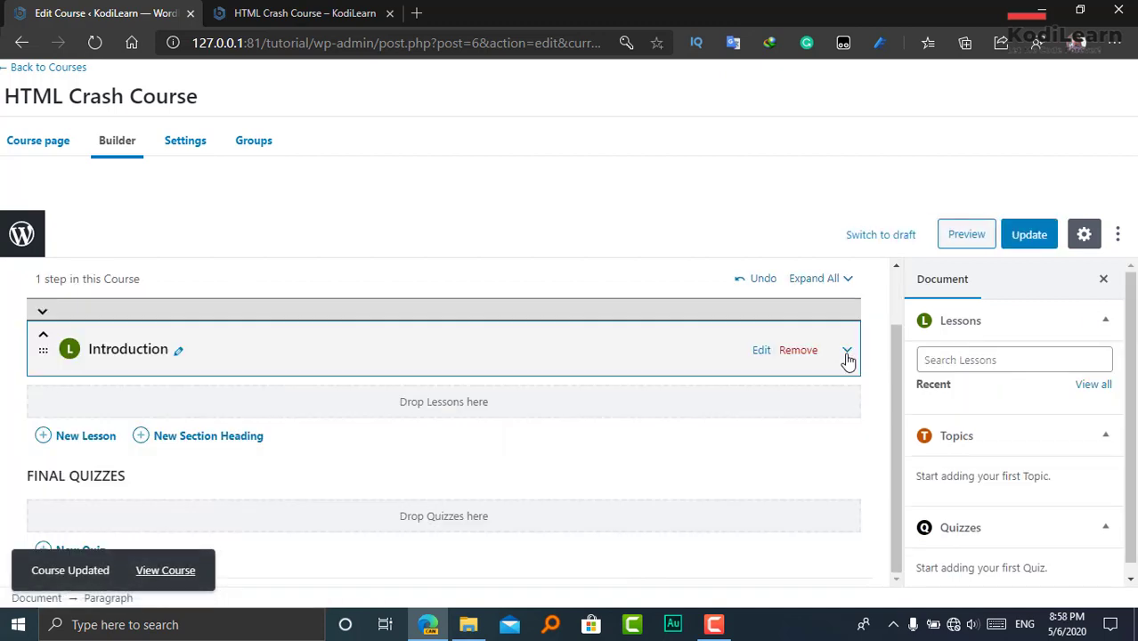
click(105, 443)
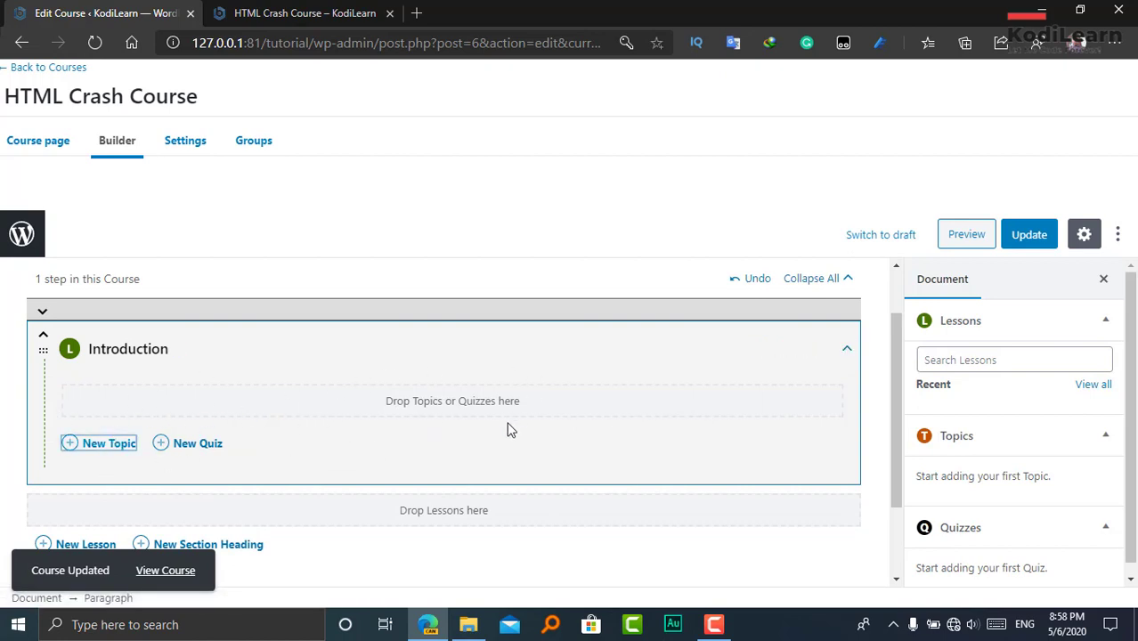
text(Introduction To HTML)
key(Return)
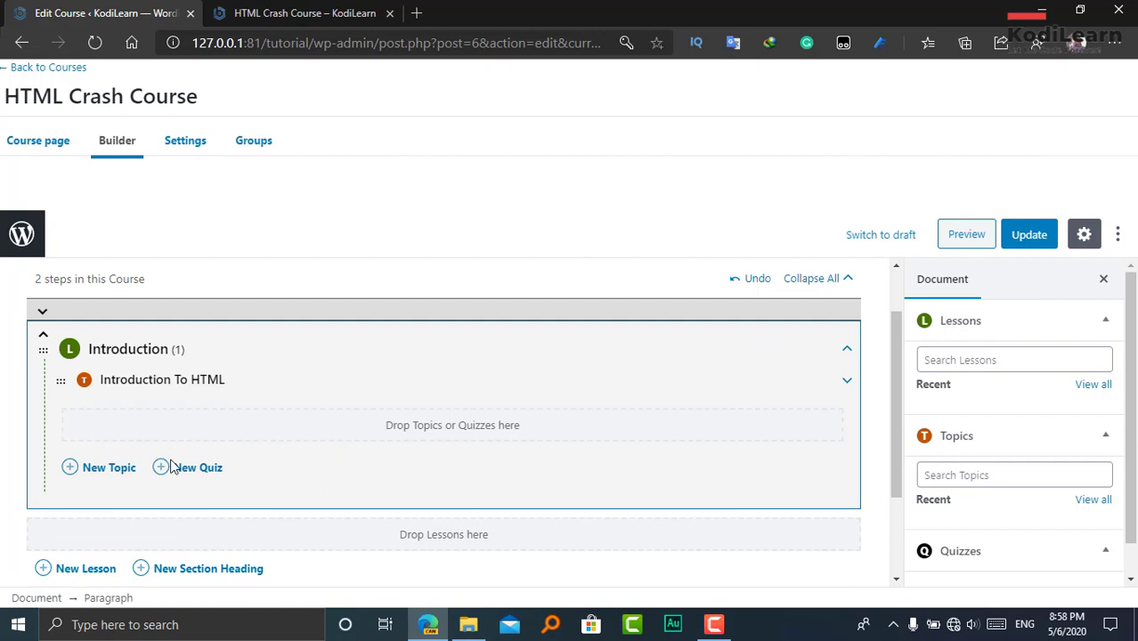
click(175, 475)
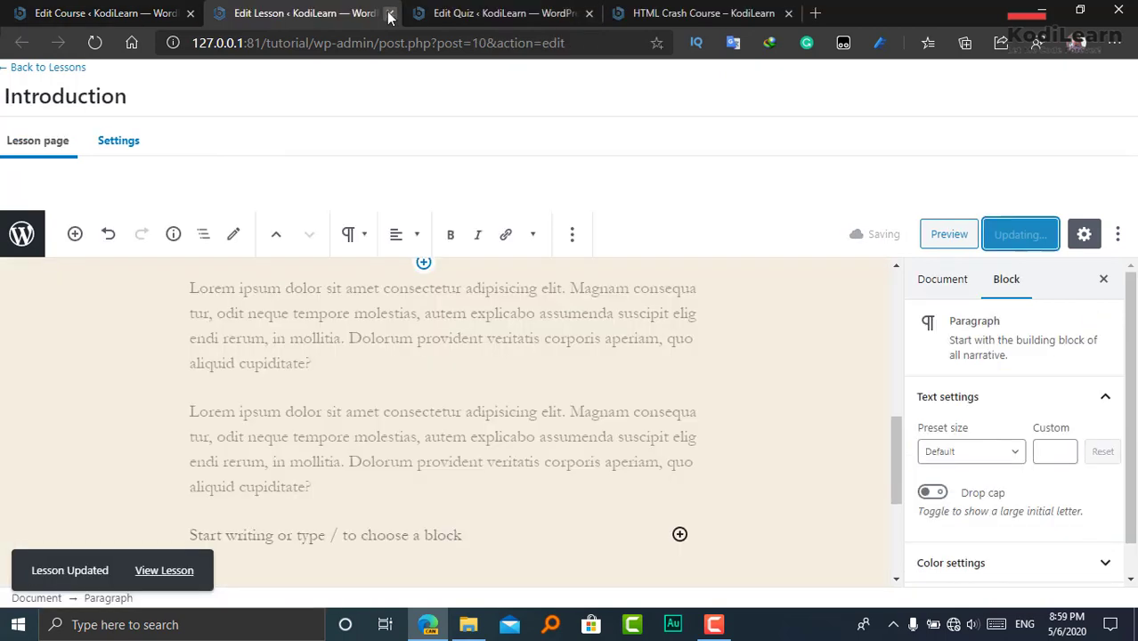
click(298, 9)
Step: Add the question 'What is the full form of HTML?' to the quiz
scroll(391, 451, down, 2)
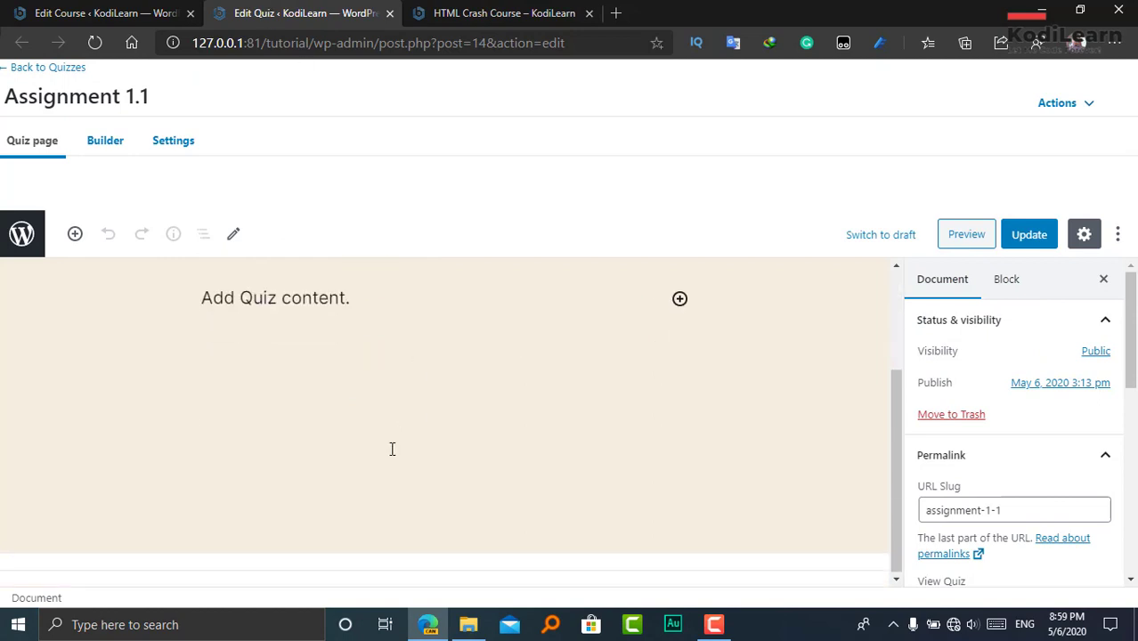
click(105, 141)
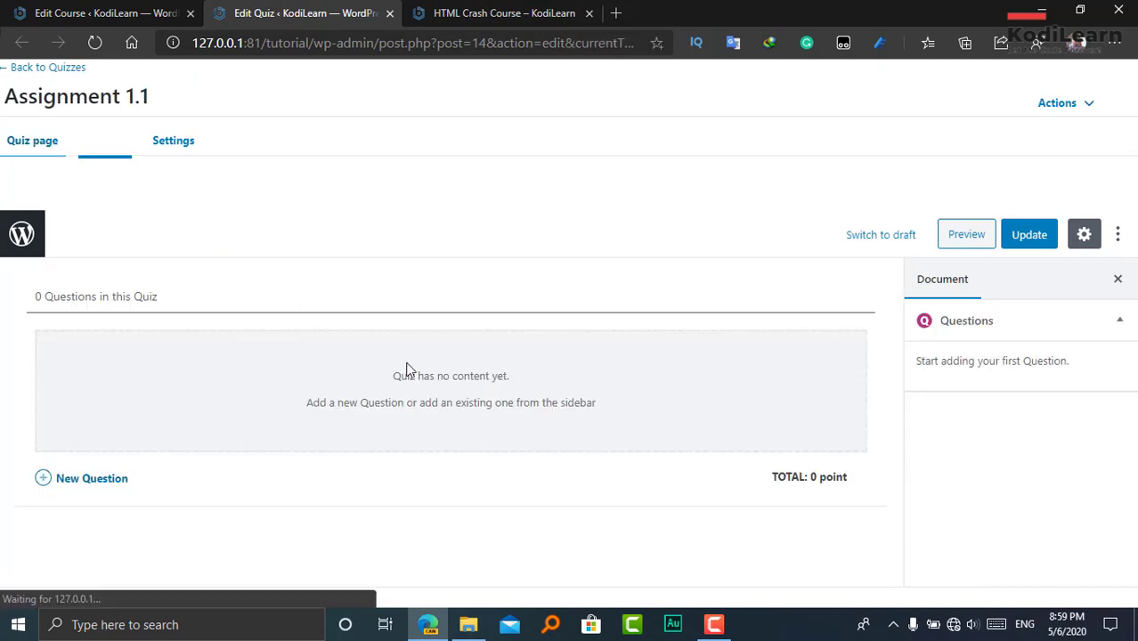
click(78, 481)
text(What is the full form of HTML?)
key(Return)
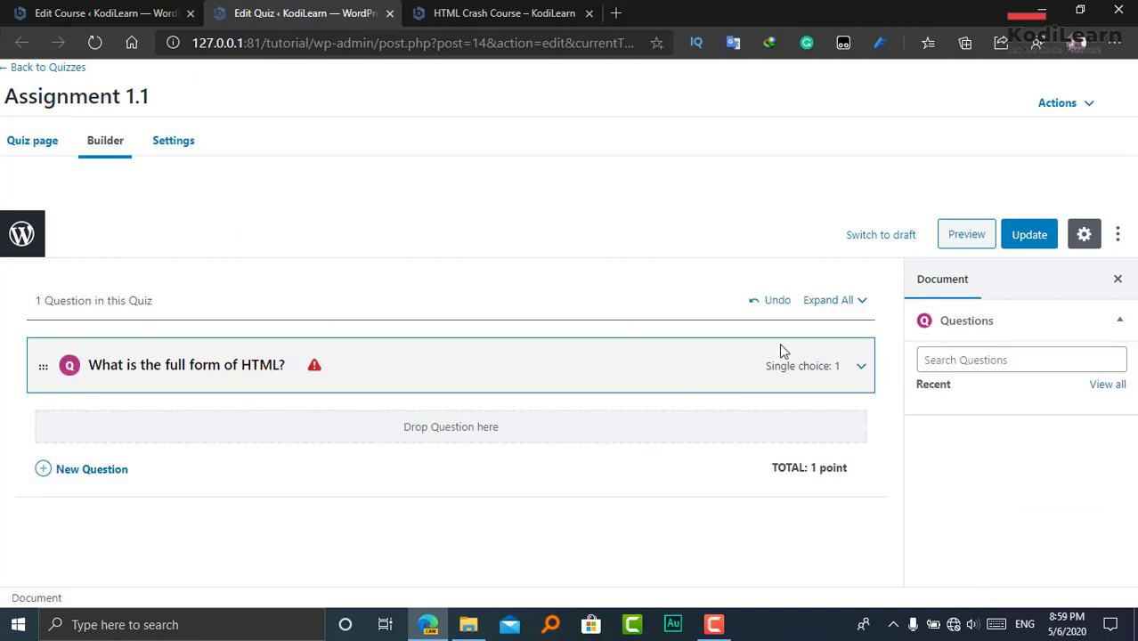
Step: Add answers I don't know and Hyper Text Markup Language, marking the latter correct, and update the quiz
click(860, 369)
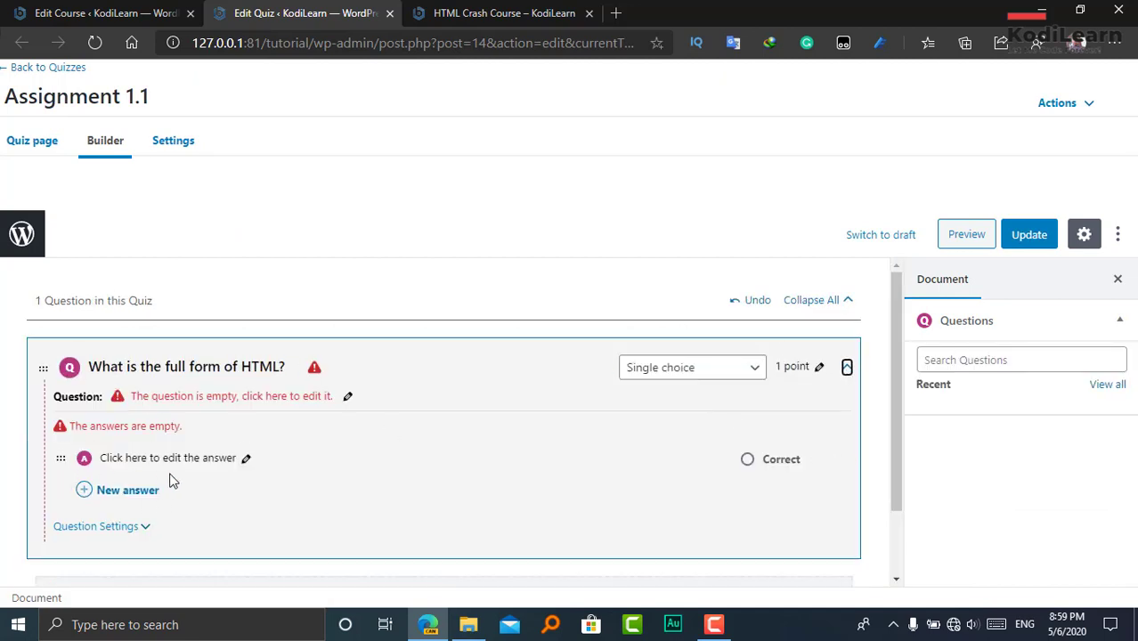
click(143, 490)
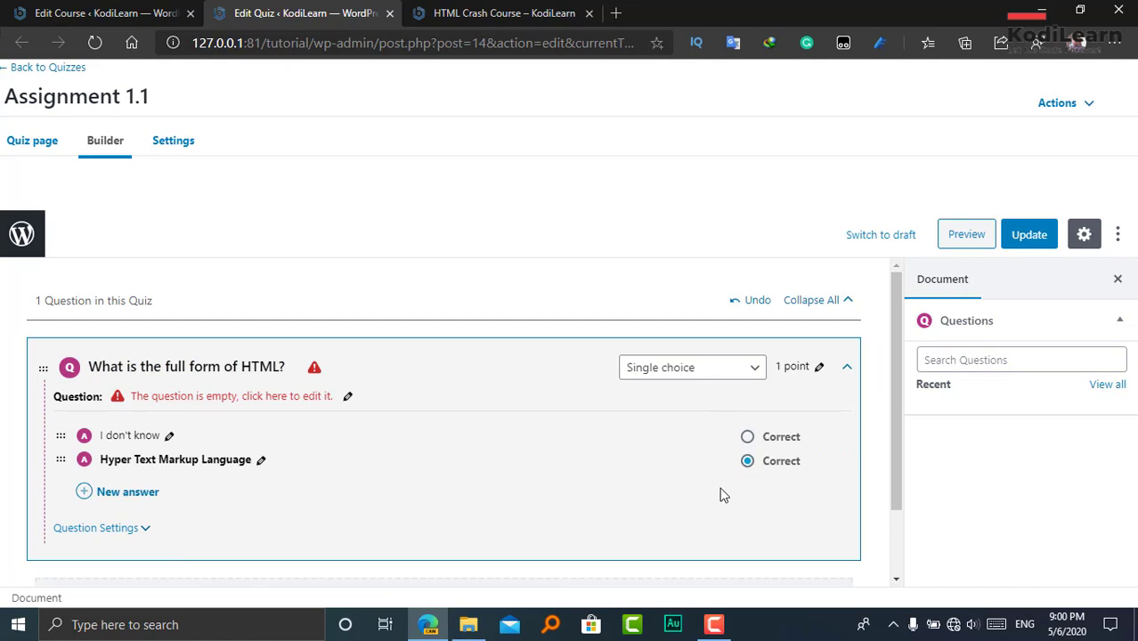
scroll(477, 398, down, 1)
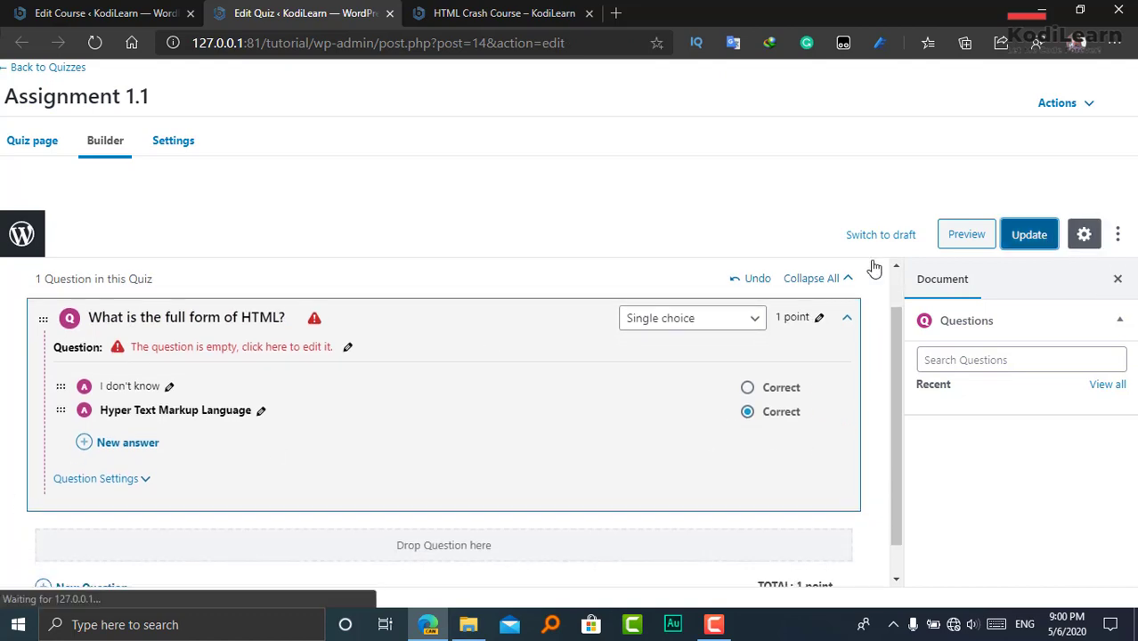
click(1029, 234)
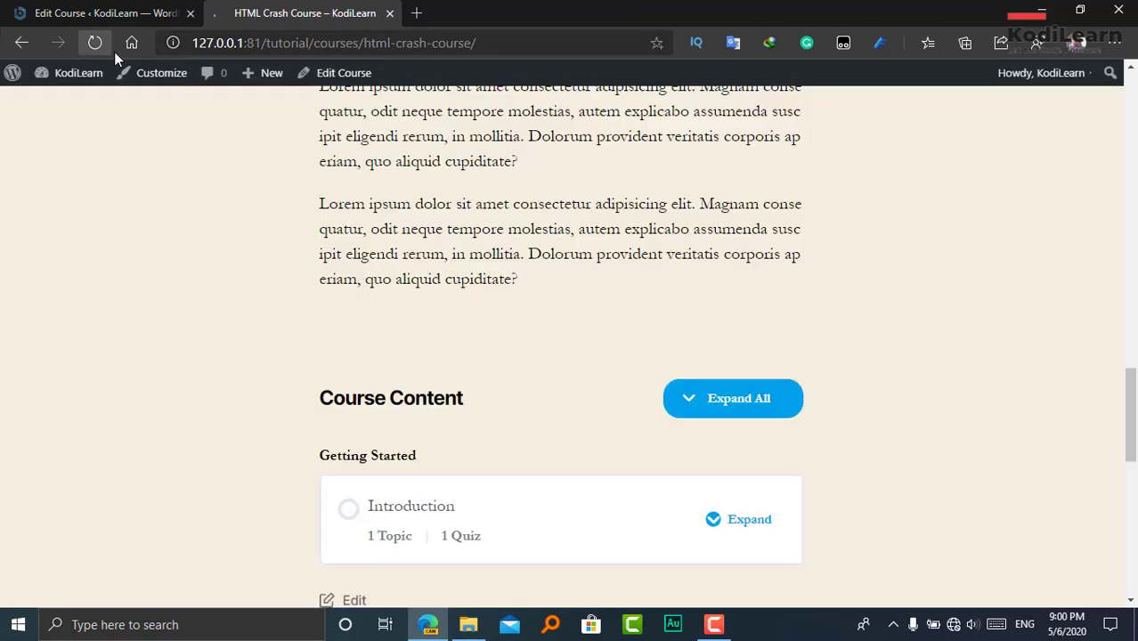
scroll(629, 224, down, 2)
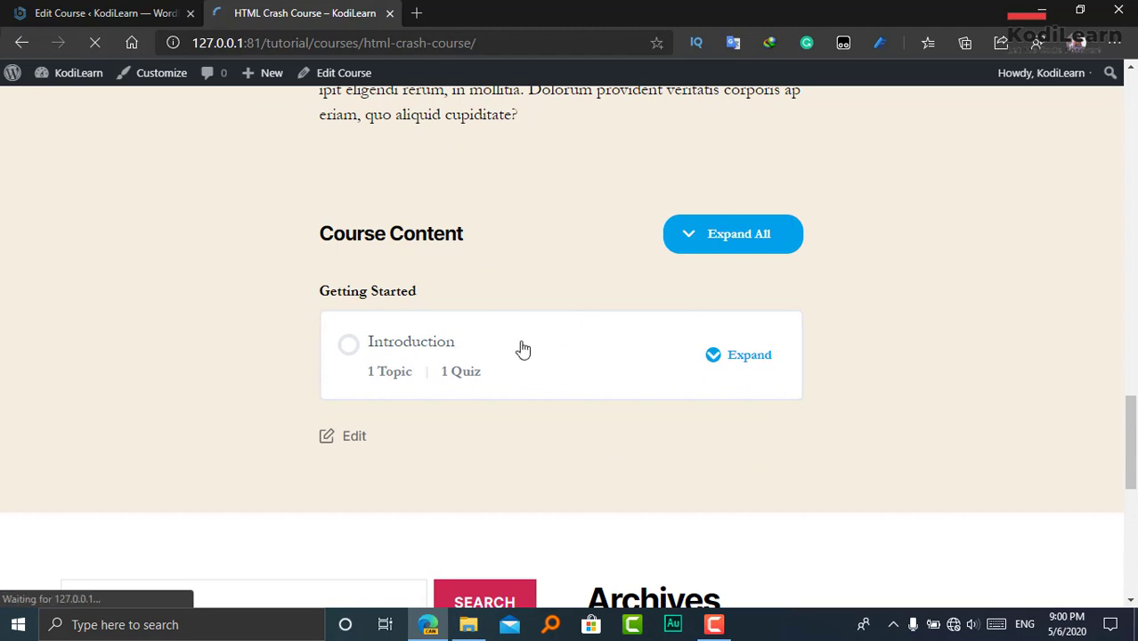
Step: Open the live Introduction lesson and review its Introduction To HTML topic and Assignment 1.1 quiz
scroll(521, 347, down, 1)
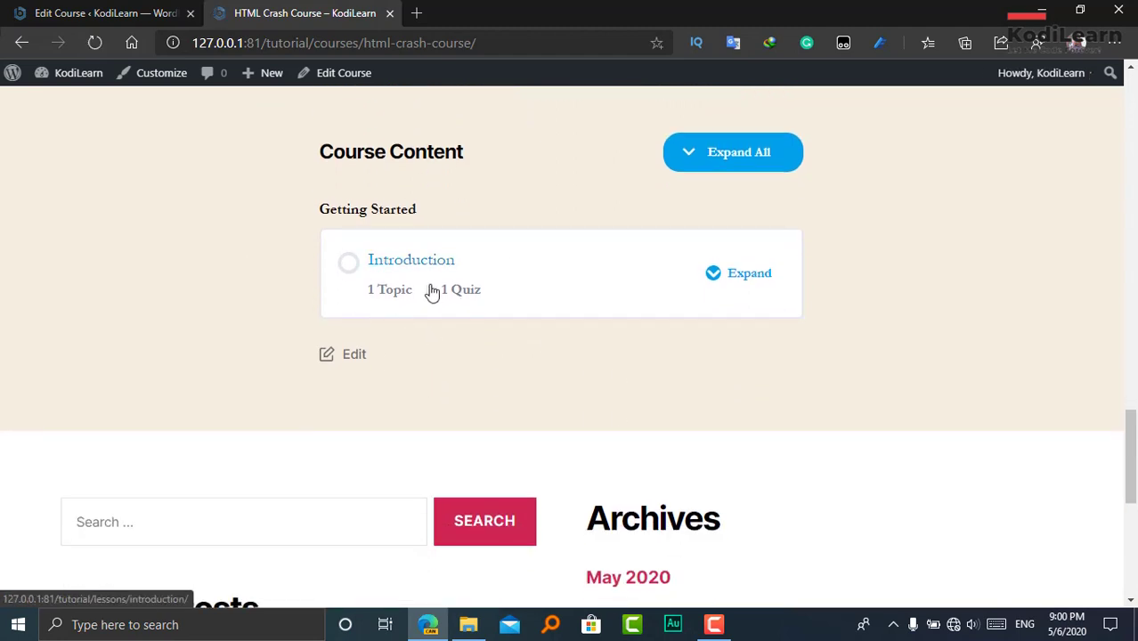
click(447, 267)
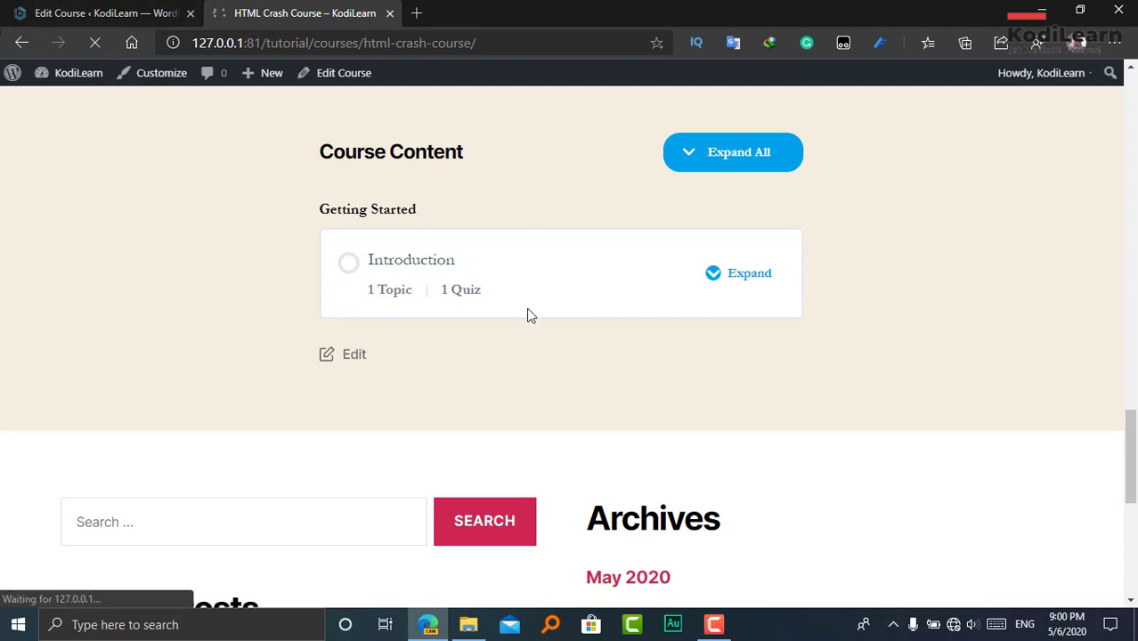
scroll(304, 259, down, 15)
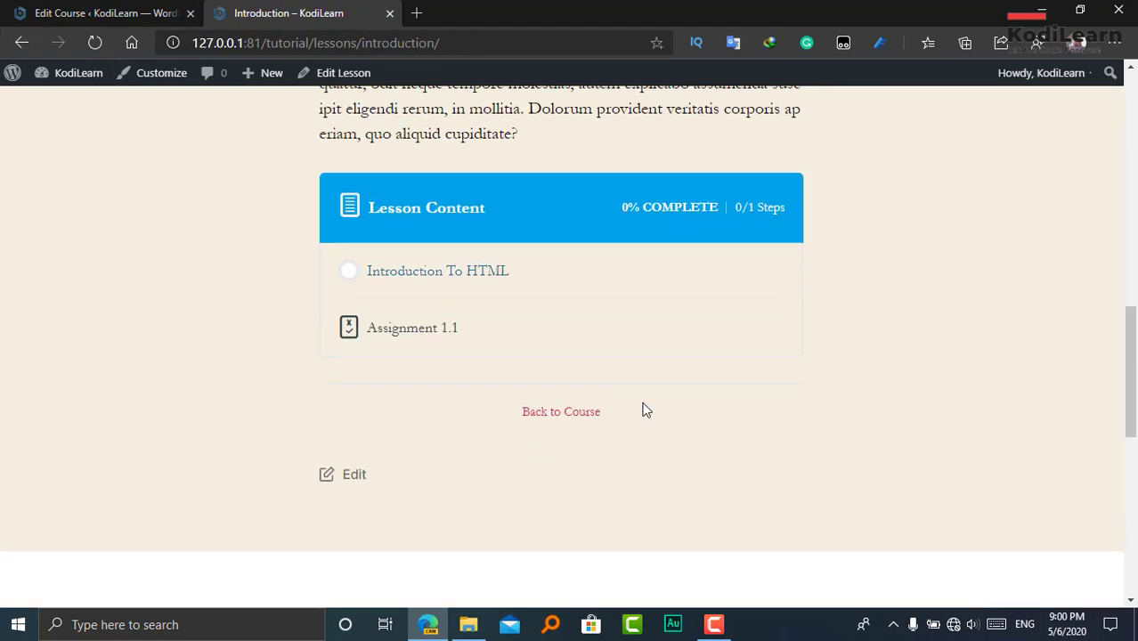
scroll(437, 273, up, 15)
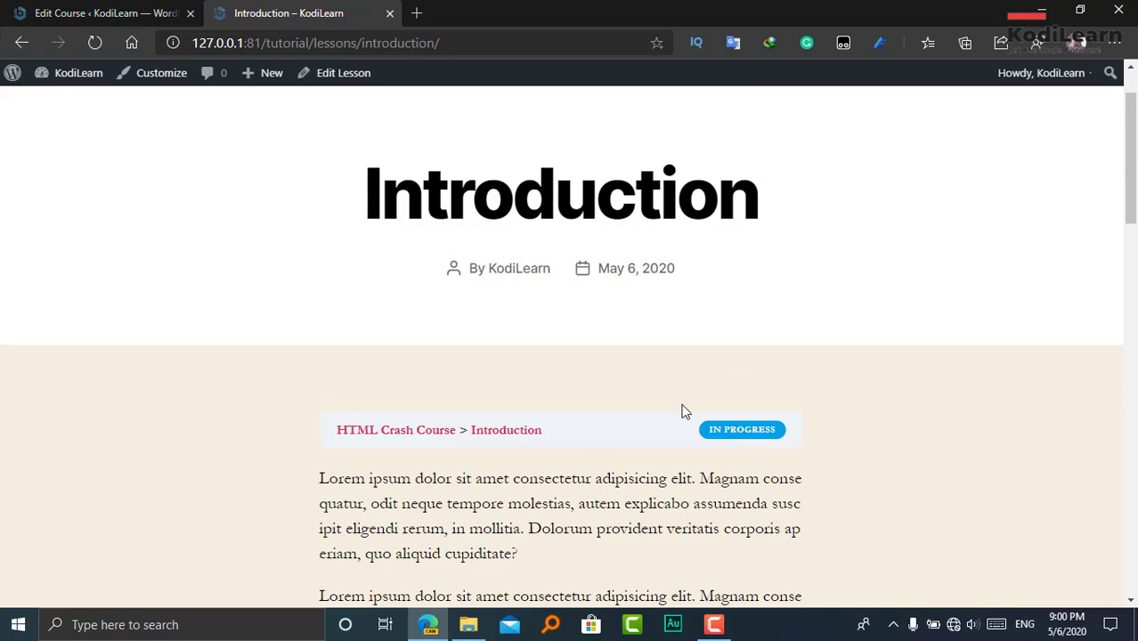
scroll(697, 415, down, 5)
scroll(1070, 445, down, 5)
scroll(769, 300, up, 10)
scroll(608, 397, down, 4)
scroll(608, 398, down, 3)
scroll(618, 385, down, 6)
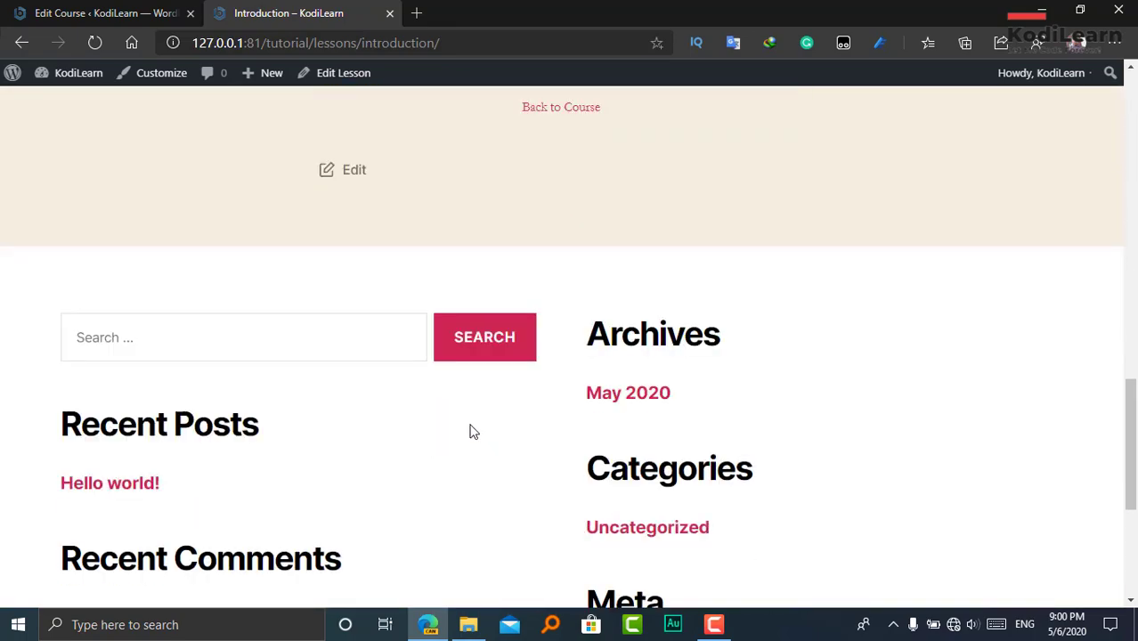
scroll(602, 335, up, 9)
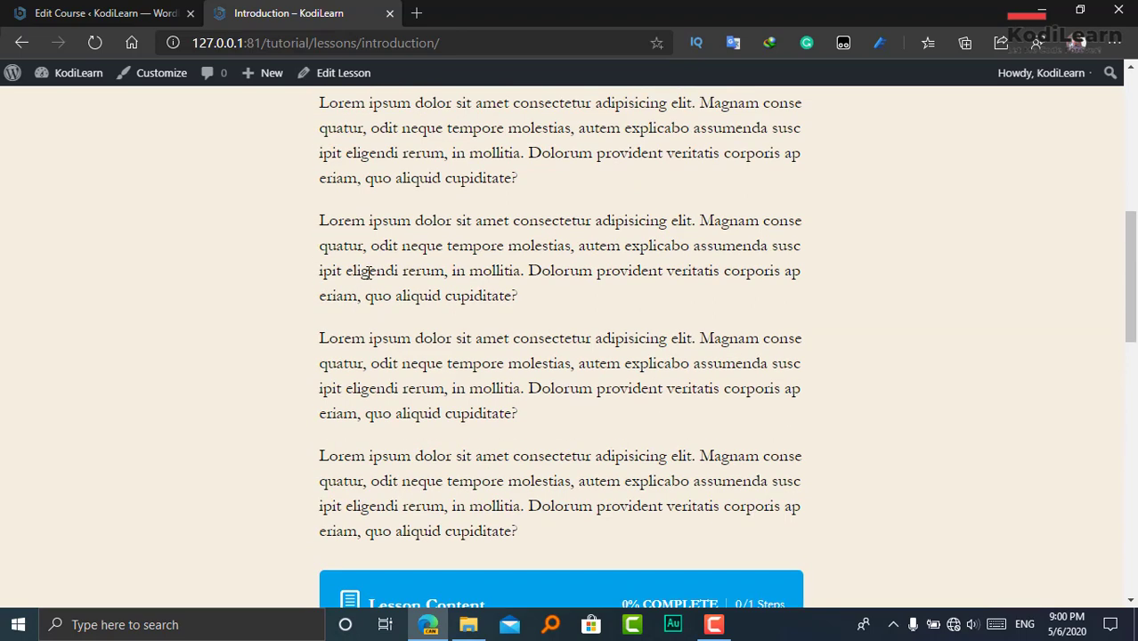
scroll(366, 273, down, 5)
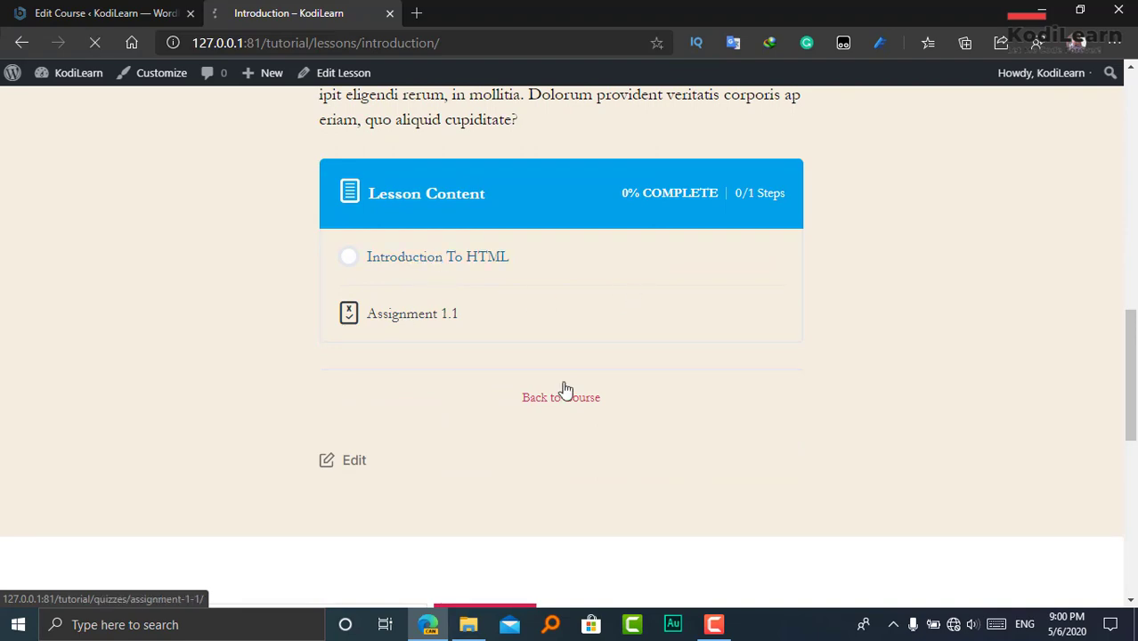
Step: Mark the Introduction To HTML topic complete and return to the Introduction lesson
click(383, 256)
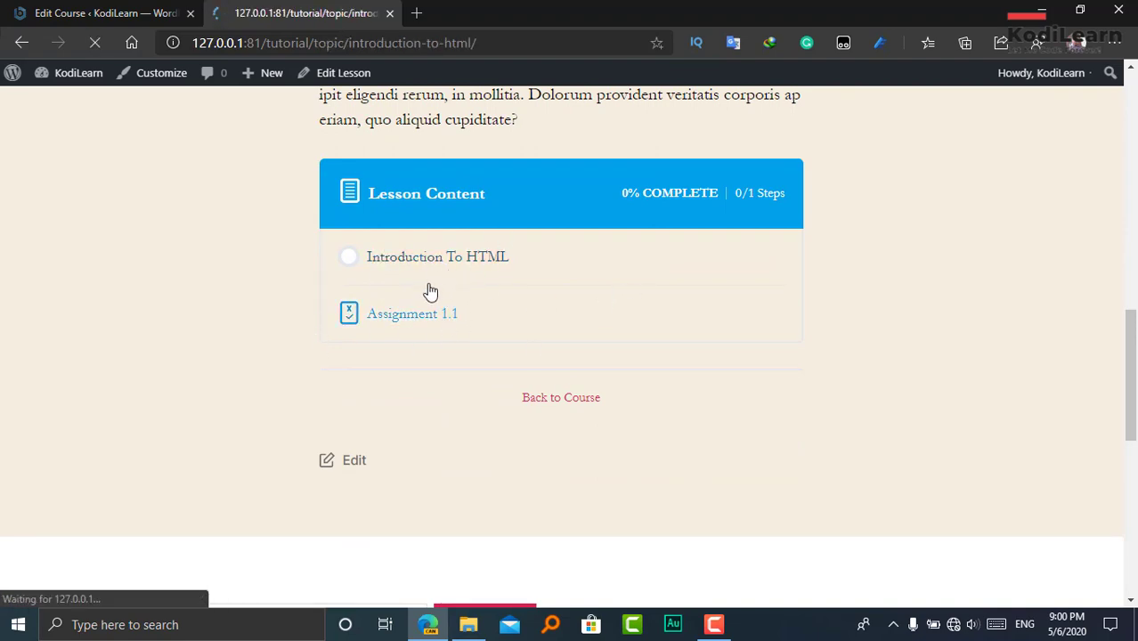
scroll(510, 405, down, 10)
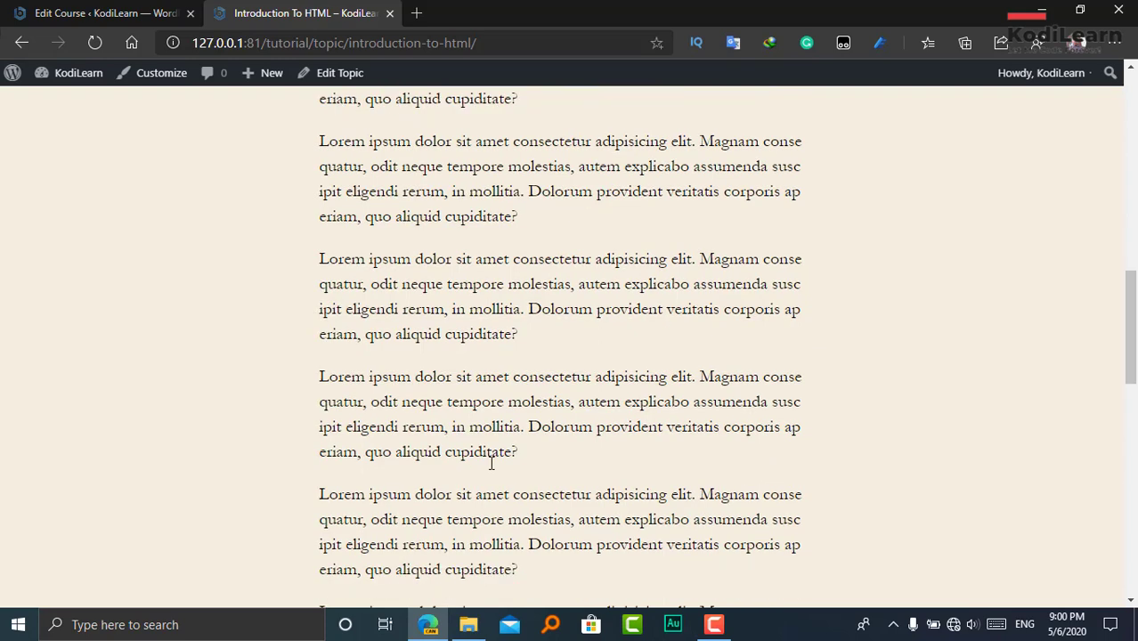
scroll(462, 465, down, 4)
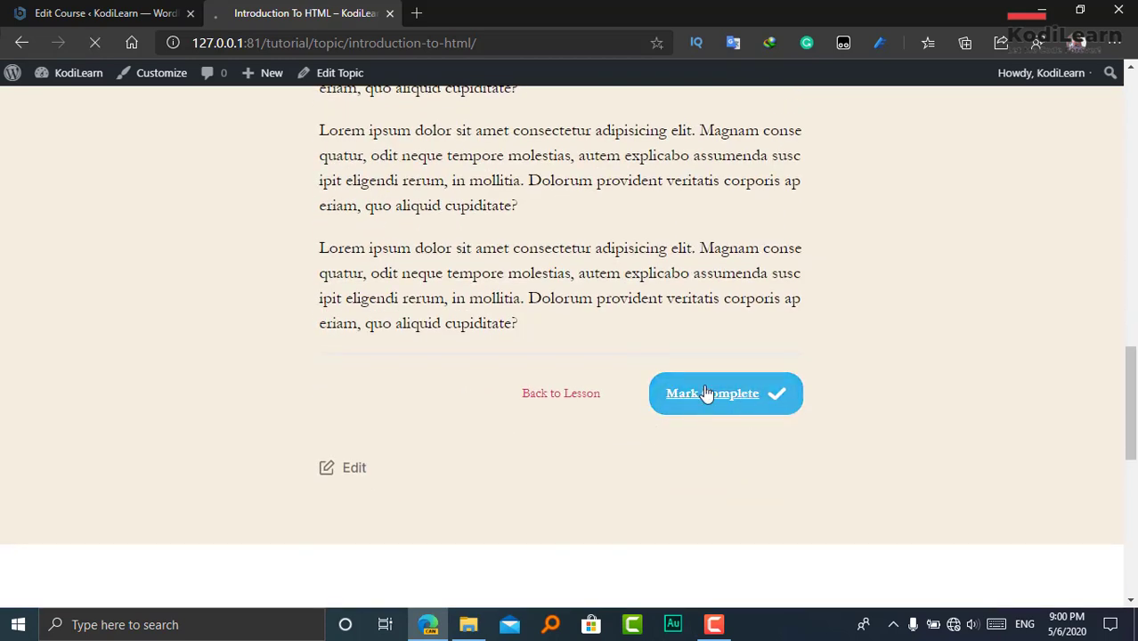
click(732, 398)
scroll(449, 345, down, 3)
scroll(617, 310, up, 2)
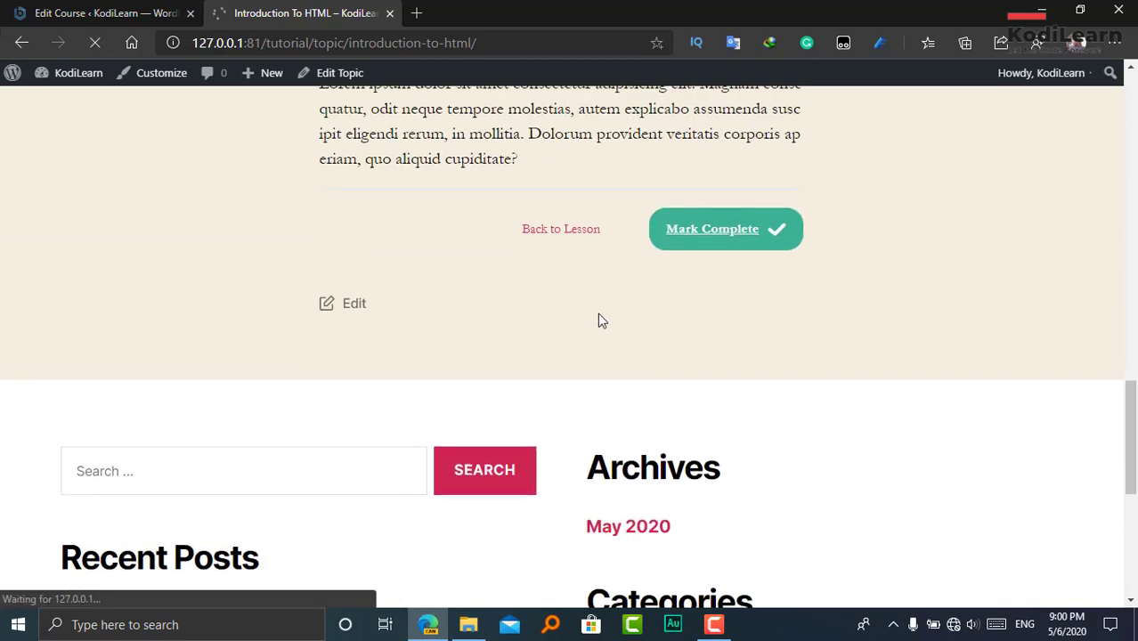
click(563, 230)
Step: Open the Assignment 1.1 quiz from the Introduction lesson page
scroll(450, 453, down, 10)
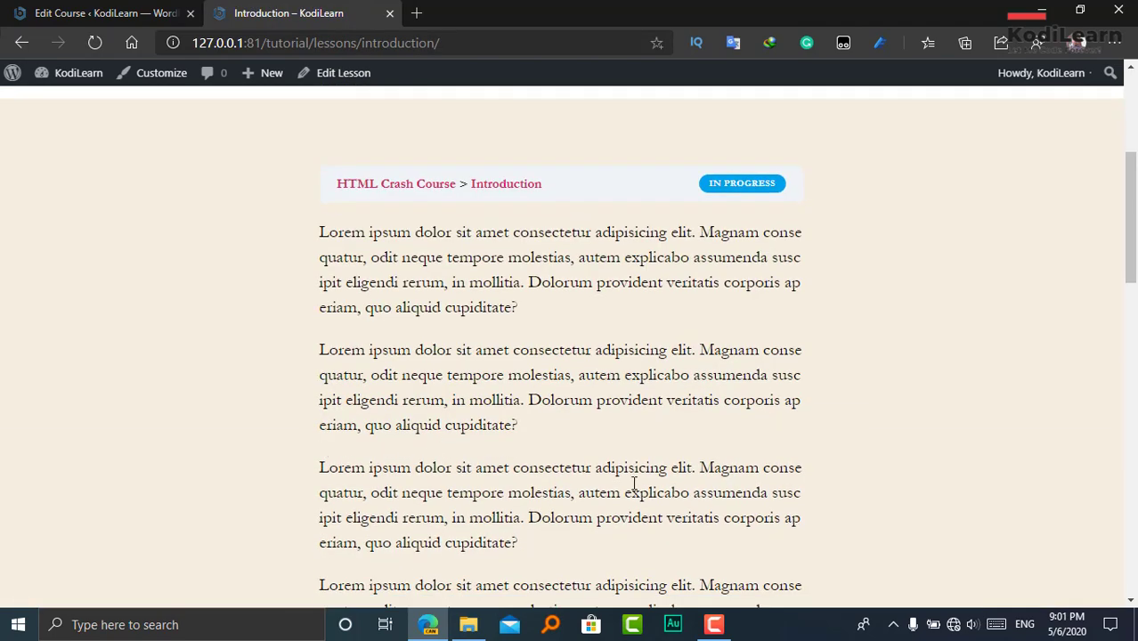
click(392, 314)
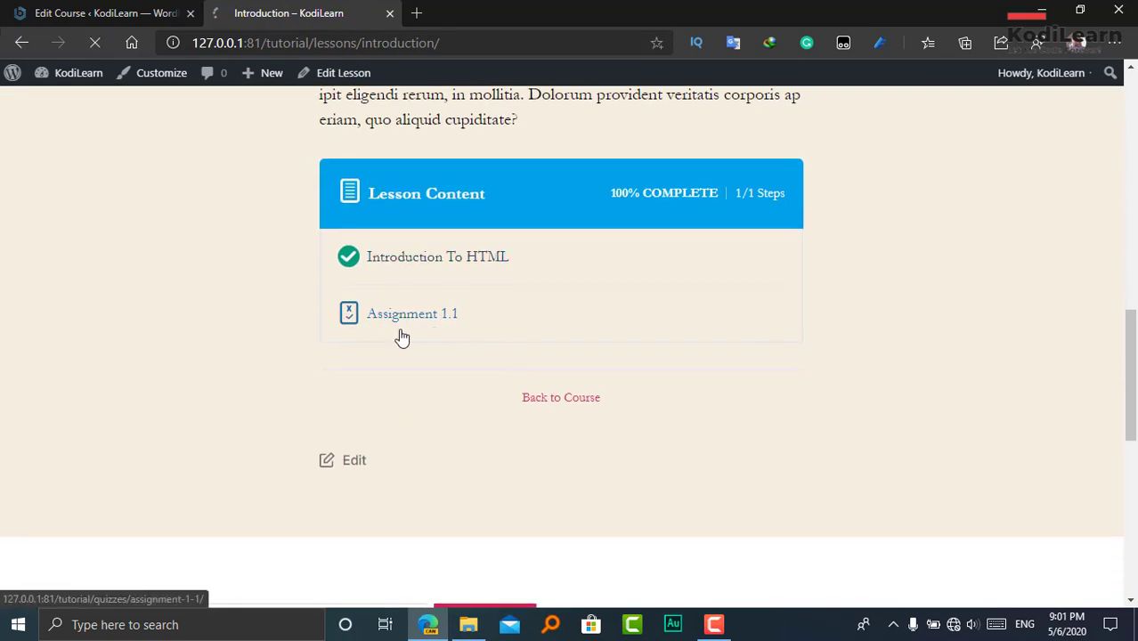
click(98, 13)
Step: Take the Assignment 1.1 quiz, answering Hyper Text Markup Language, and finish it
scroll(338, 445, down, 2)
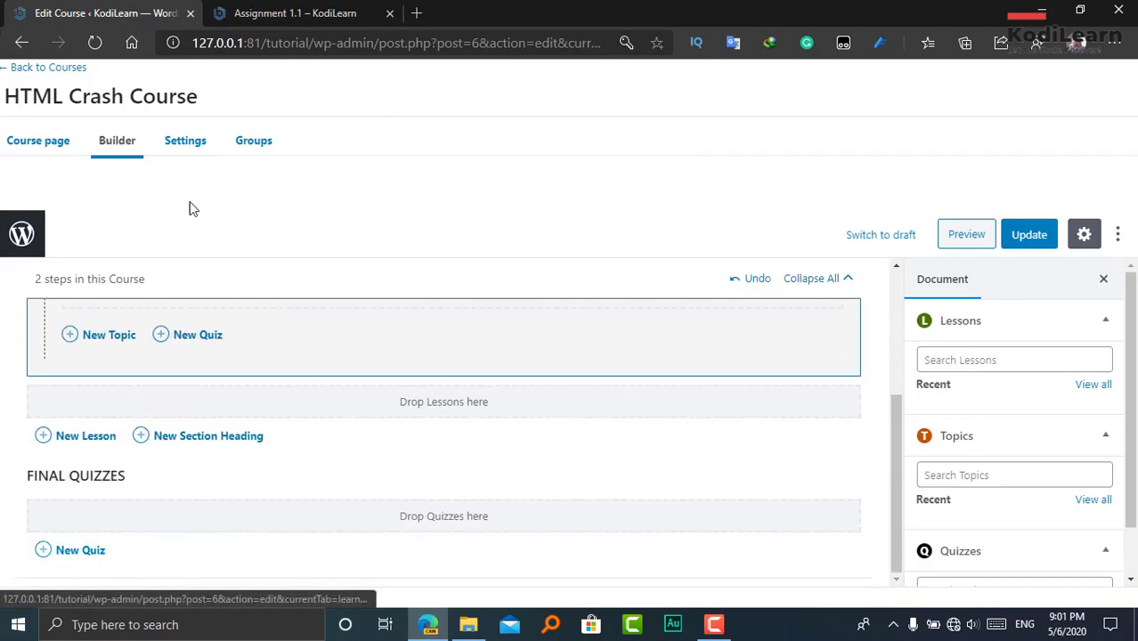
click(294, 12)
scroll(366, 448, down, 3)
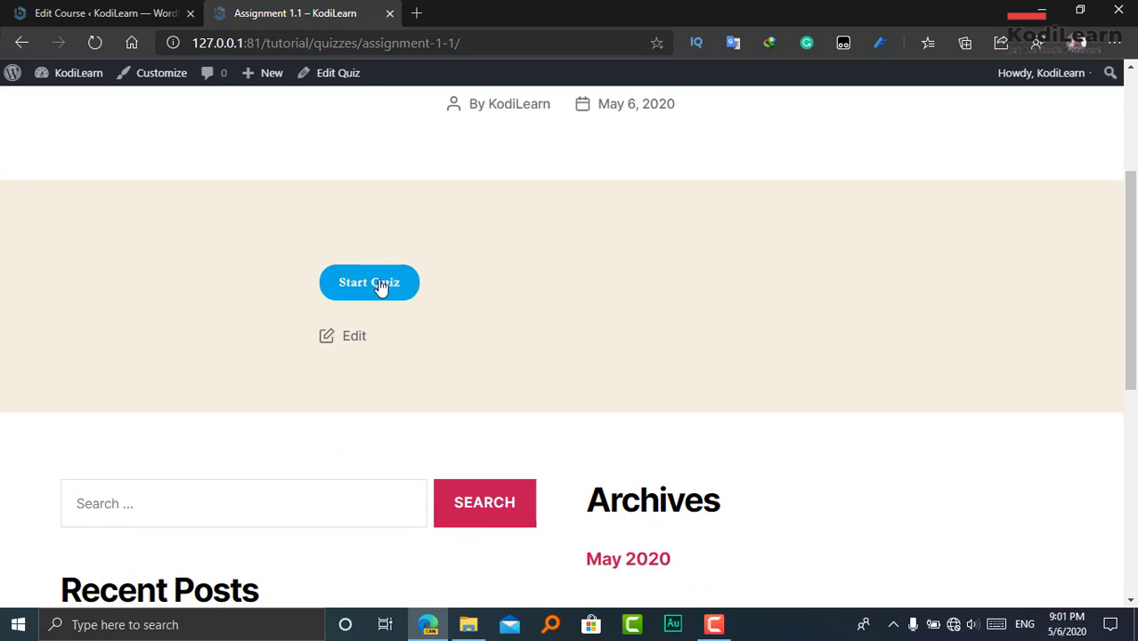
click(398, 287)
click(368, 357)
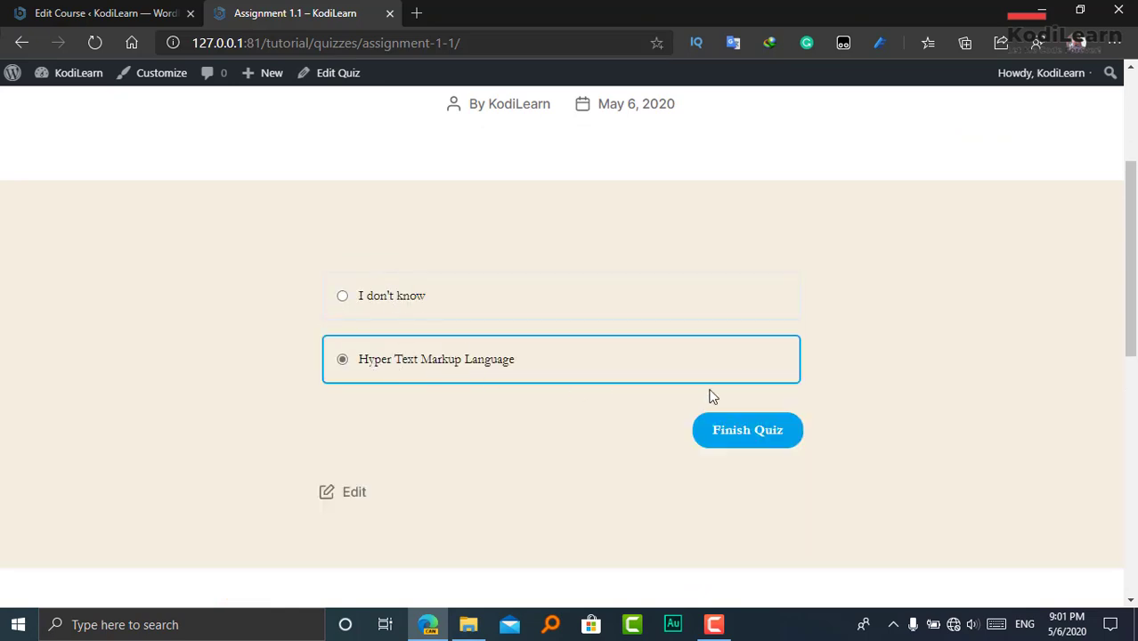
click(723, 430)
Step: Highlight the quiz-complete message and the 1 of 1 point(s), (100%) score
scroll(486, 371, down, 1)
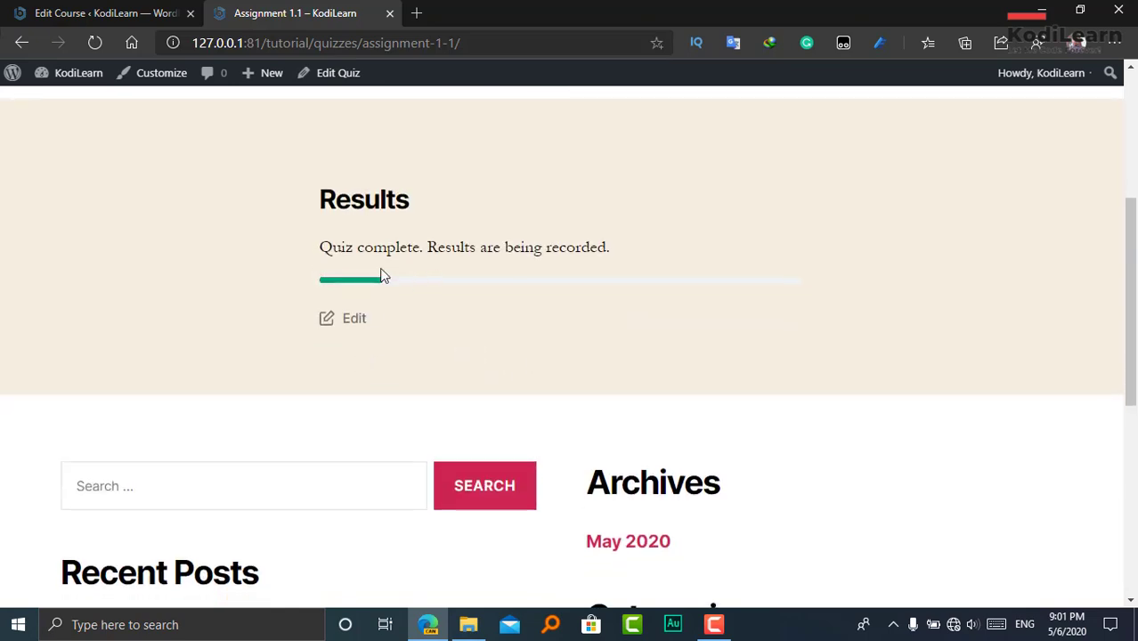
drag(318, 247, 736, 244)
click(736, 244)
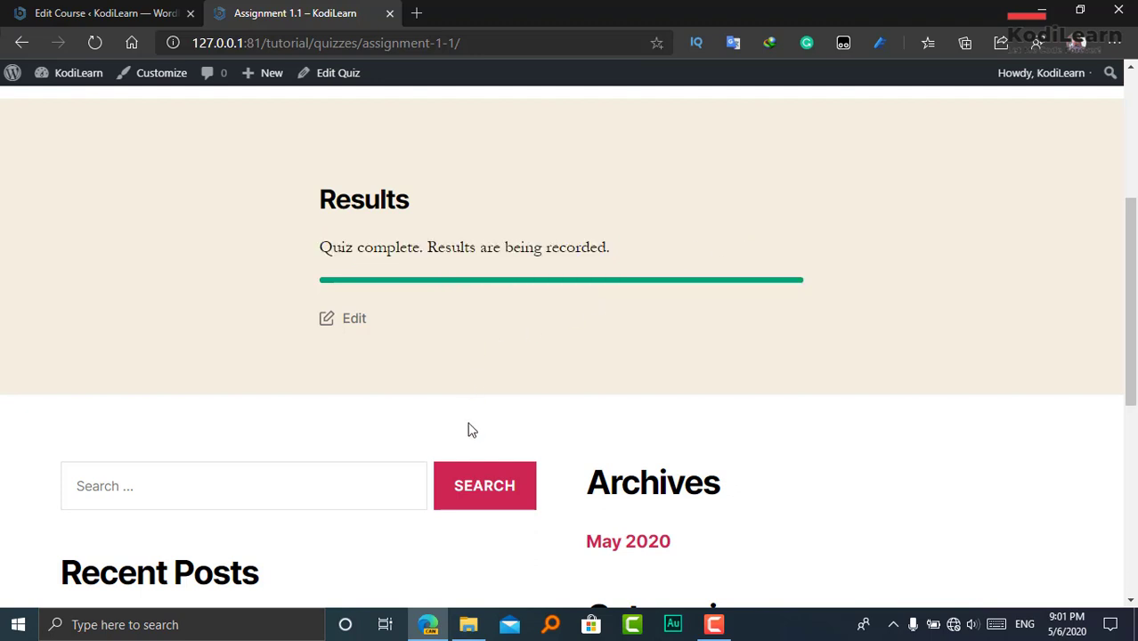
drag(329, 346, 764, 329)
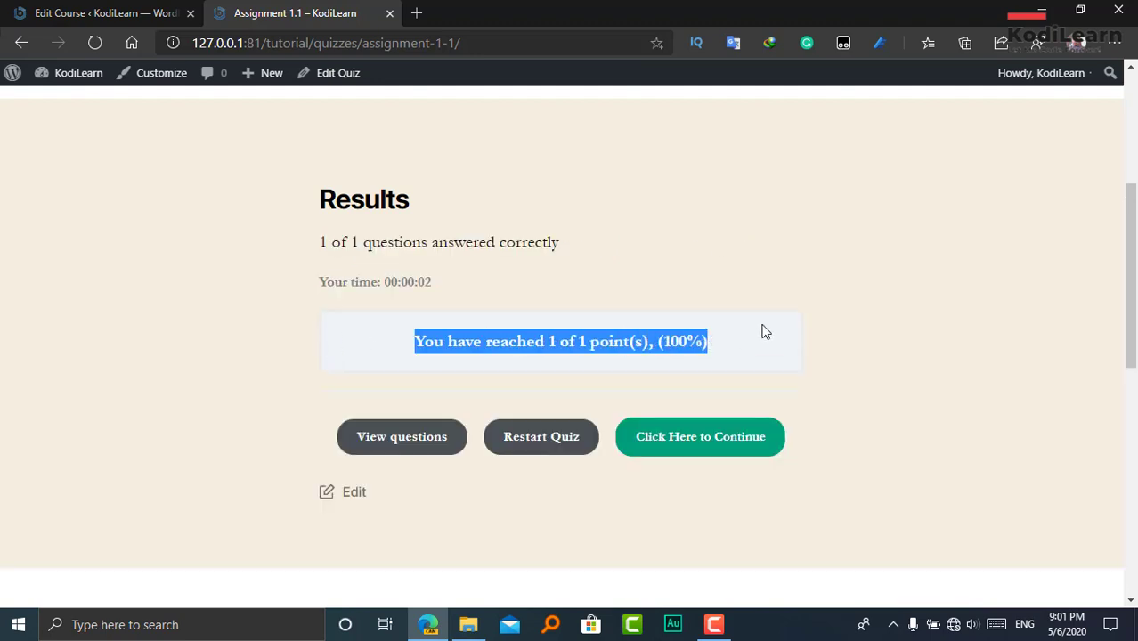